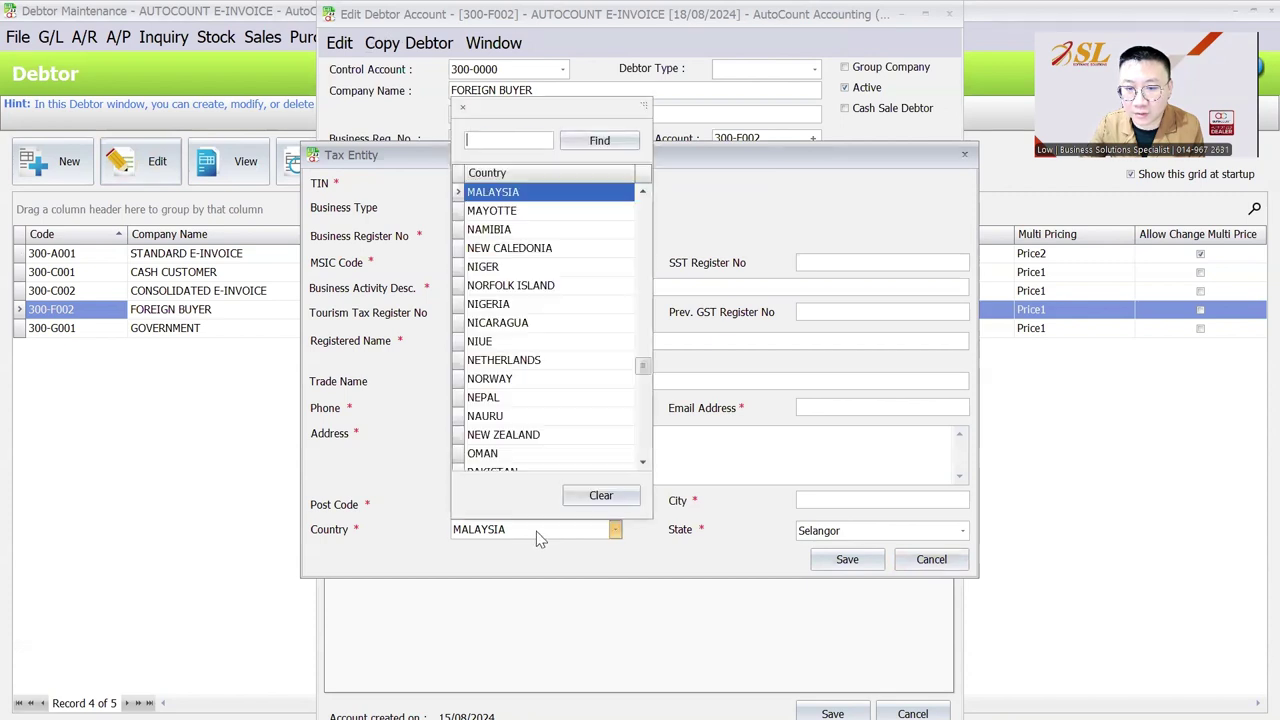
Set the foreign buyer's tax entity Country to PORTUGAL.
{"action": "scroll", "coordinate": [537, 275], "scroll_direction": "down", "scroll_amount": 3}
{"action": "scroll", "coordinate": [537, 279], "scroll_direction": "down", "scroll_amount": 3}
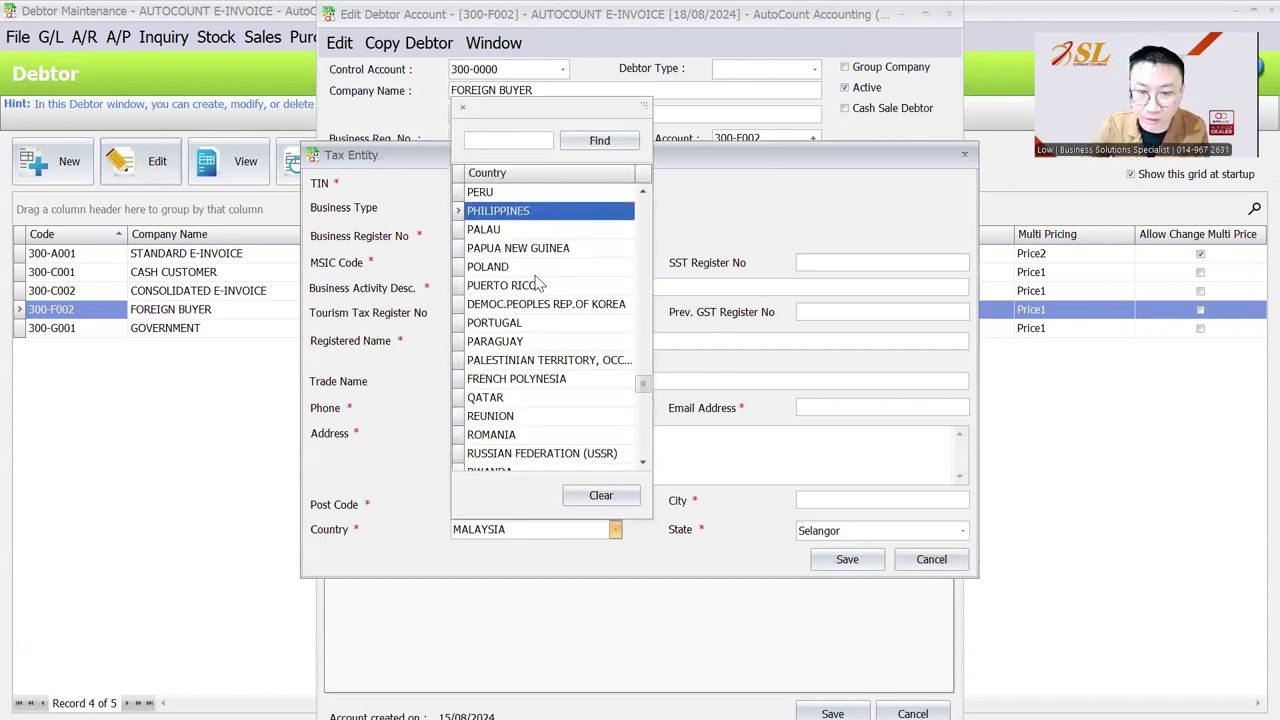
{"action": "left_click", "coordinate": [550, 323]}
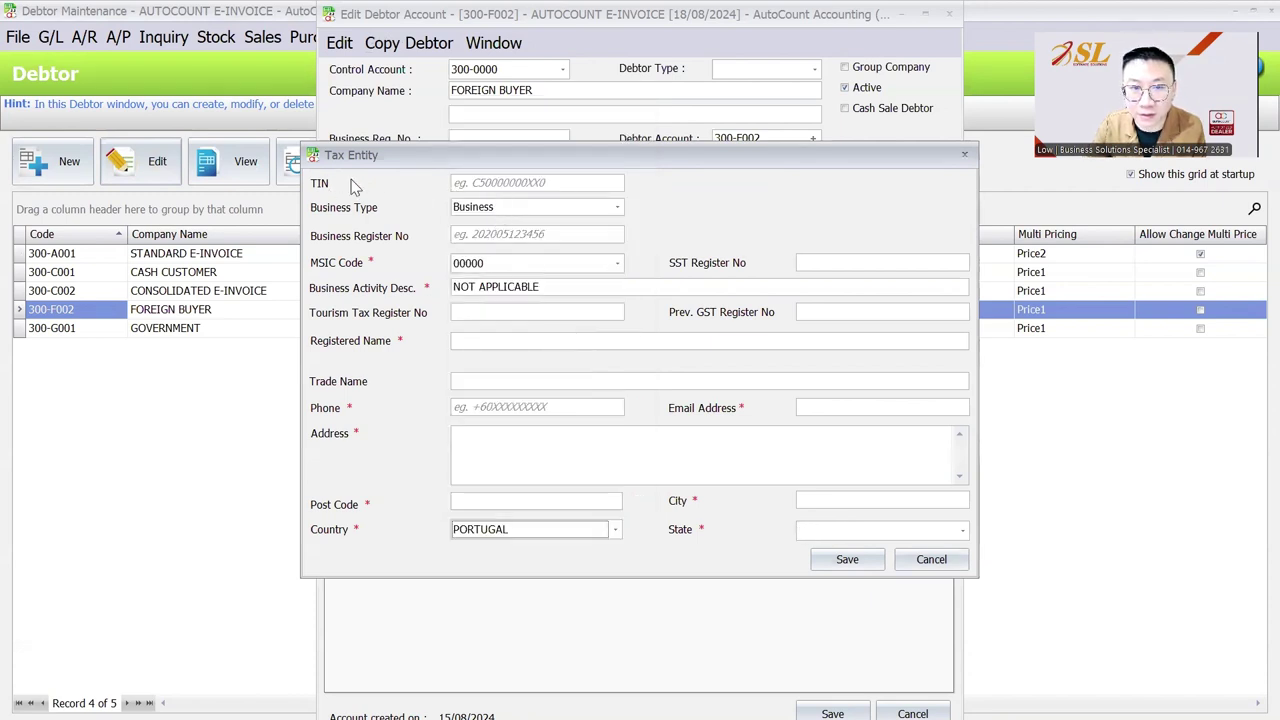
{"action": "left_click", "coordinate": [466, 183]}
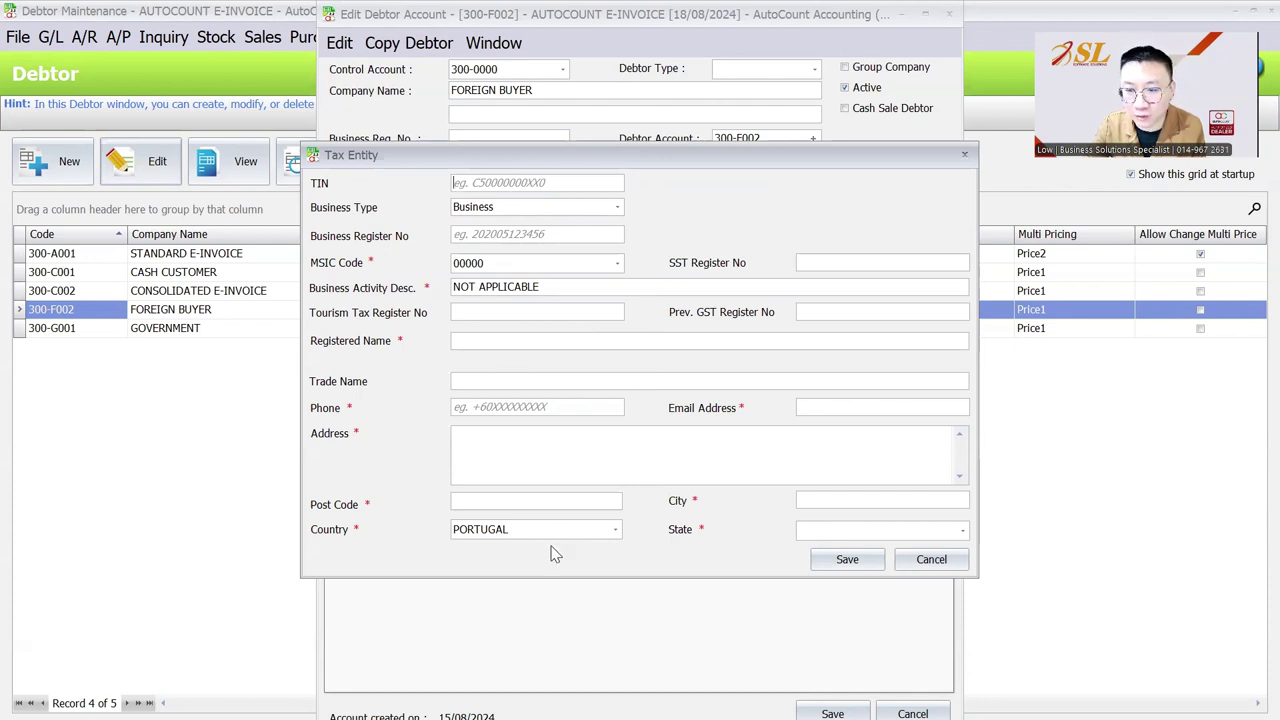
{"action": "left_click", "coordinate": [474, 181]}
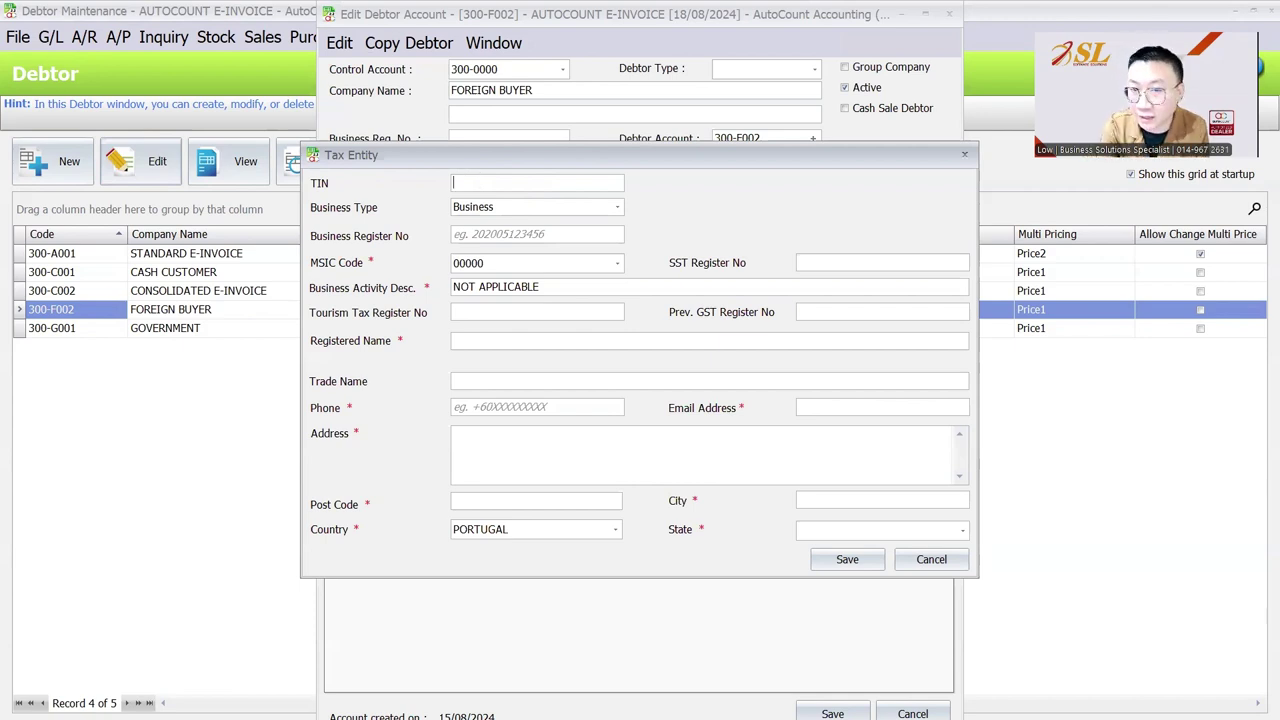
{"action": "type", "text": "ABNC"}
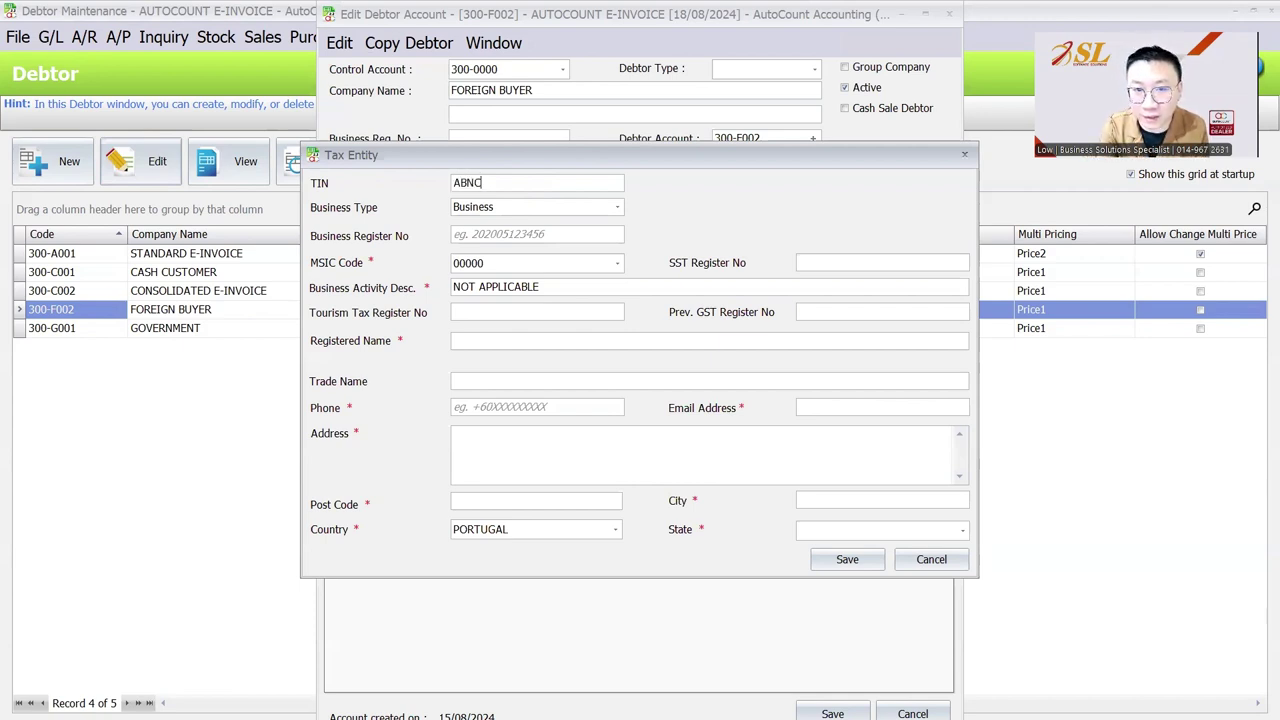
{"action": "key", "text": "BackSpace"}
{"action": "key", "text": "BackSpace"}
{"action": "type", "text": "C"}
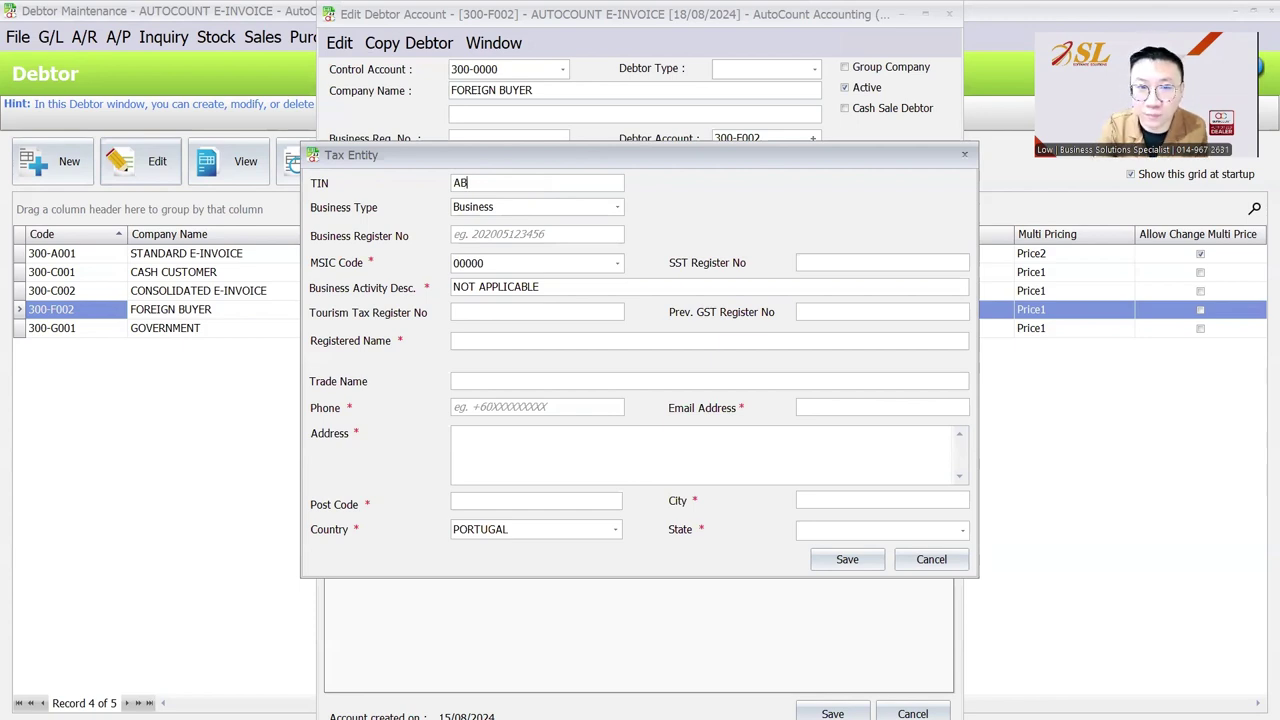
{"action": "key", "text": "BackSpace"}
{"action": "key", "text": "BackSpace"}
{"action": "left_click", "coordinate": [489, 340]}
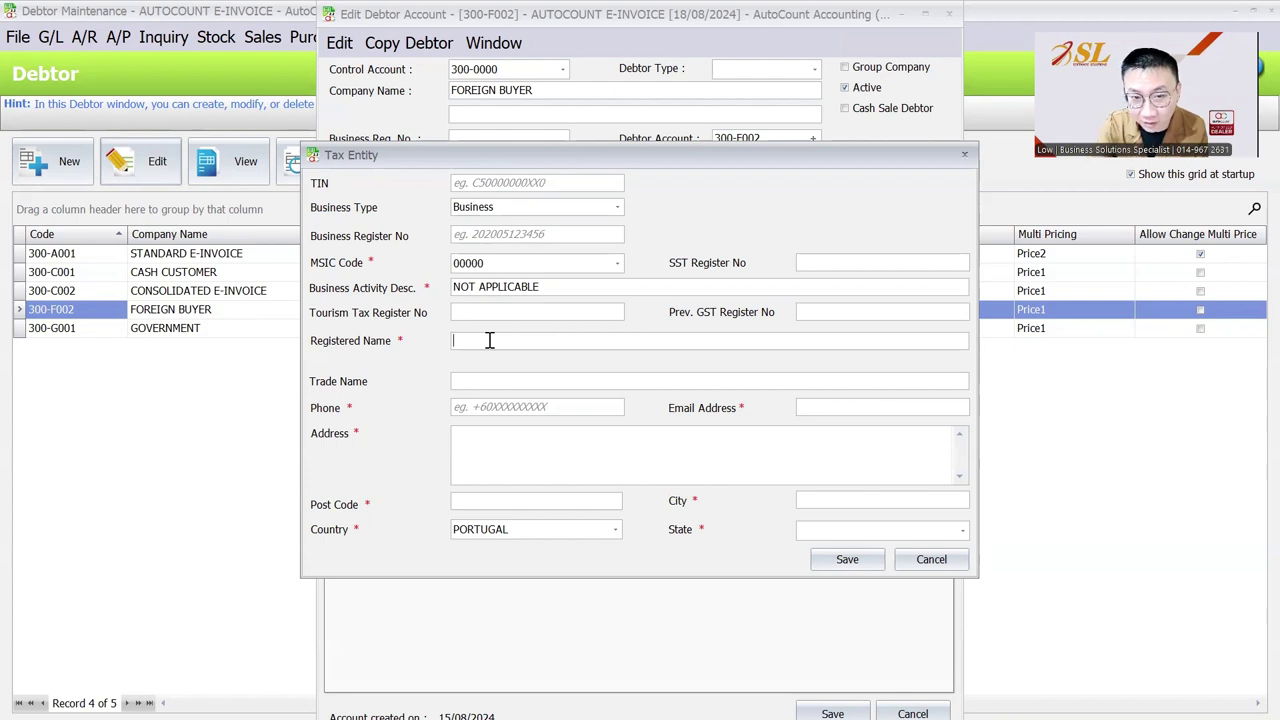
Enter registered name USD CUSTOMER, then the buyer's phone number, e-mail address and street address.
{"action": "type", "text": "USD"}
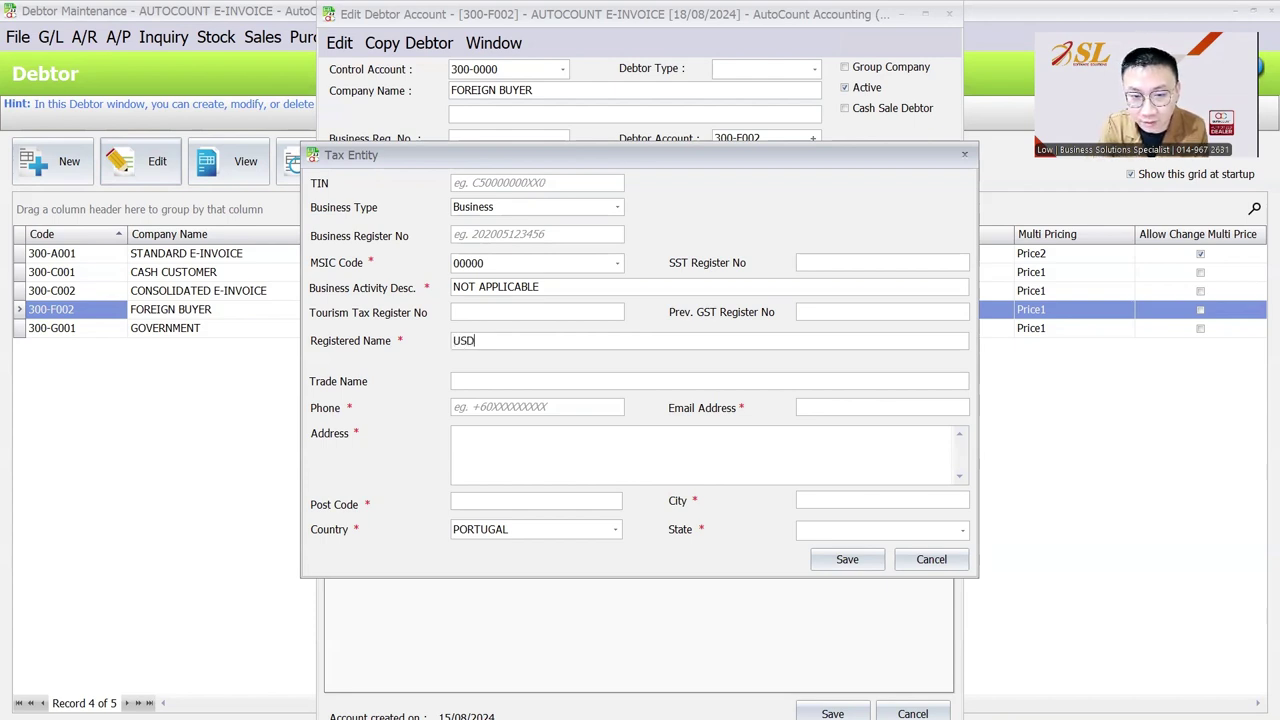
{"action": "type", "text": " CUSTOMER"}
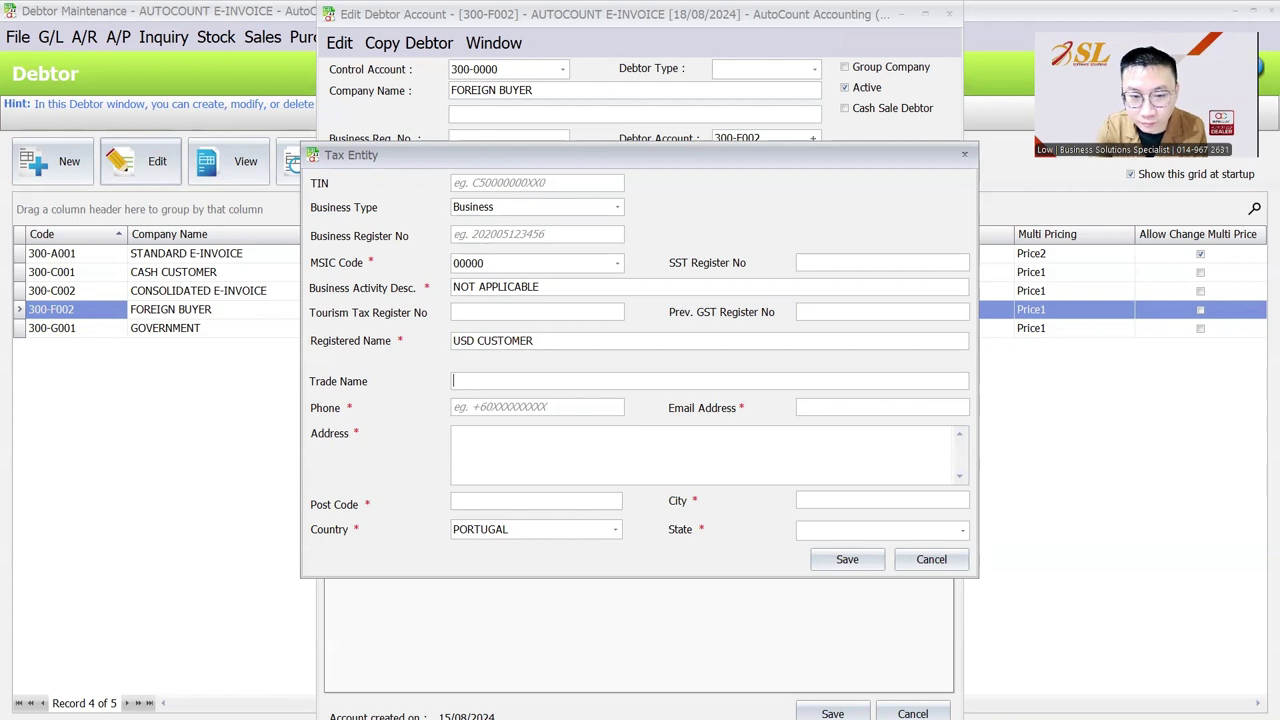
{"action": "left_click", "coordinate": [460, 407]}
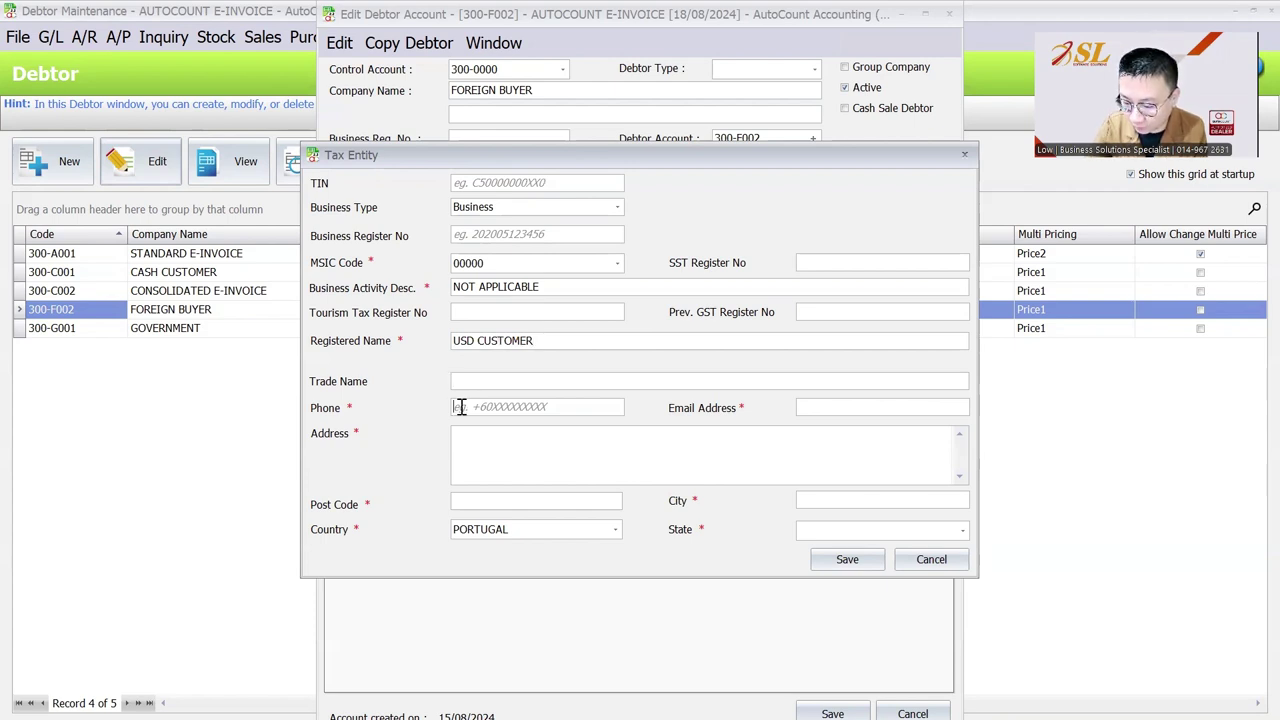
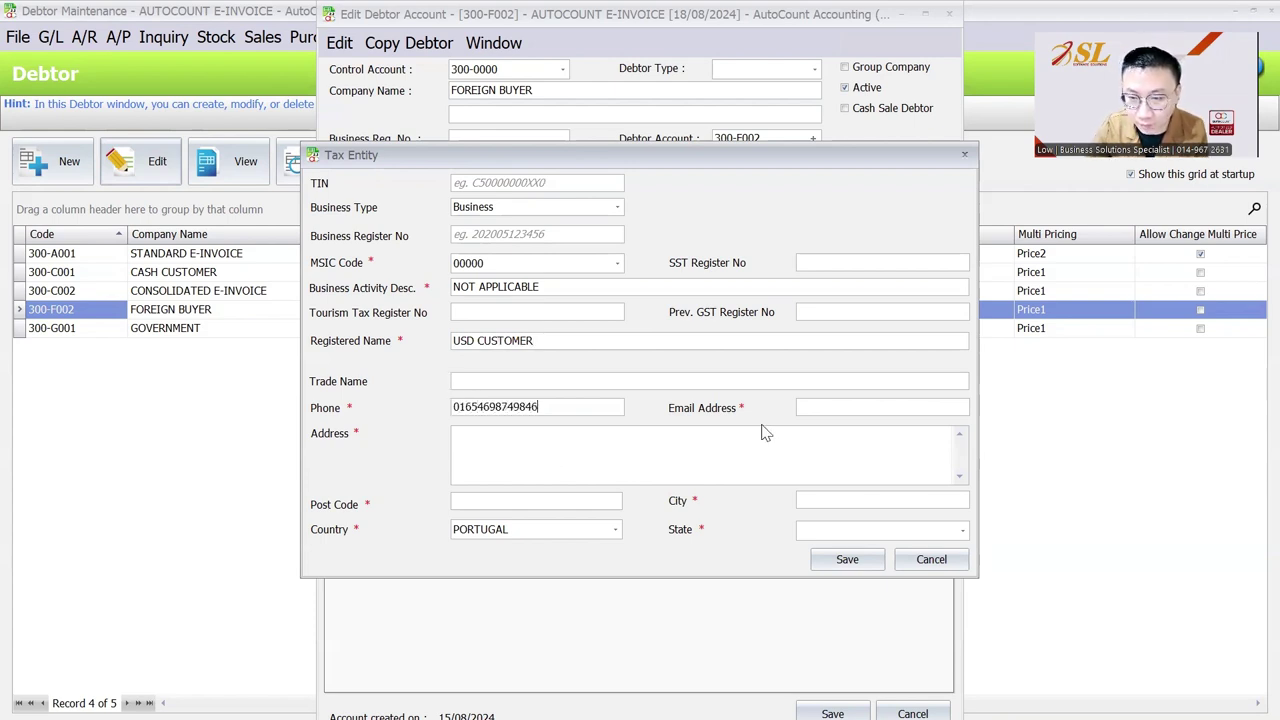
{"action": "left_click", "coordinate": [806, 411]}
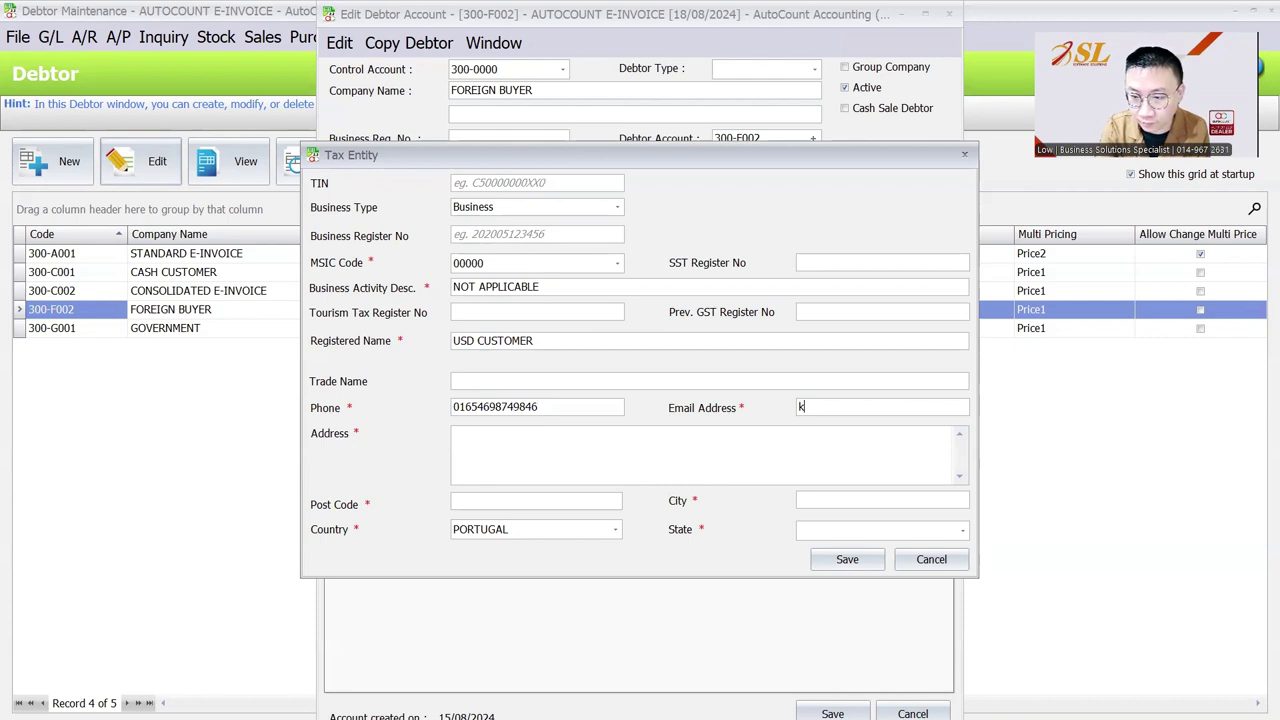
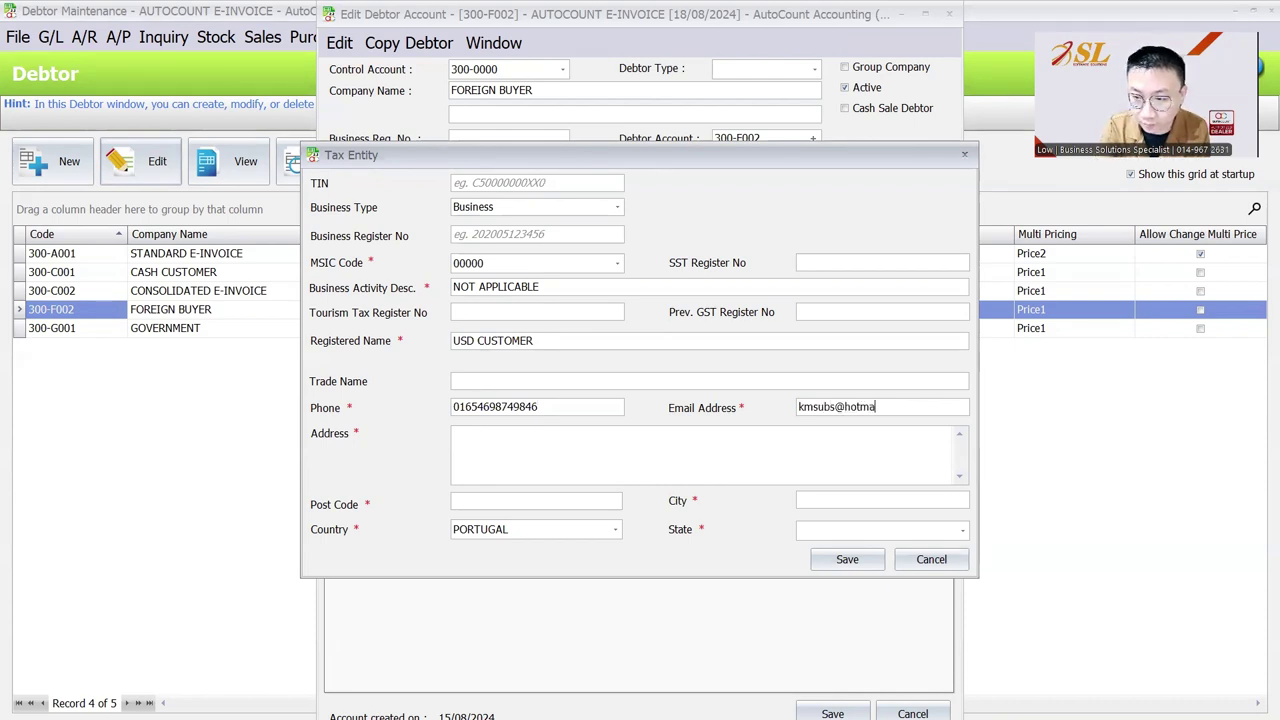
{"action": "left_click", "coordinate": [737, 466]}
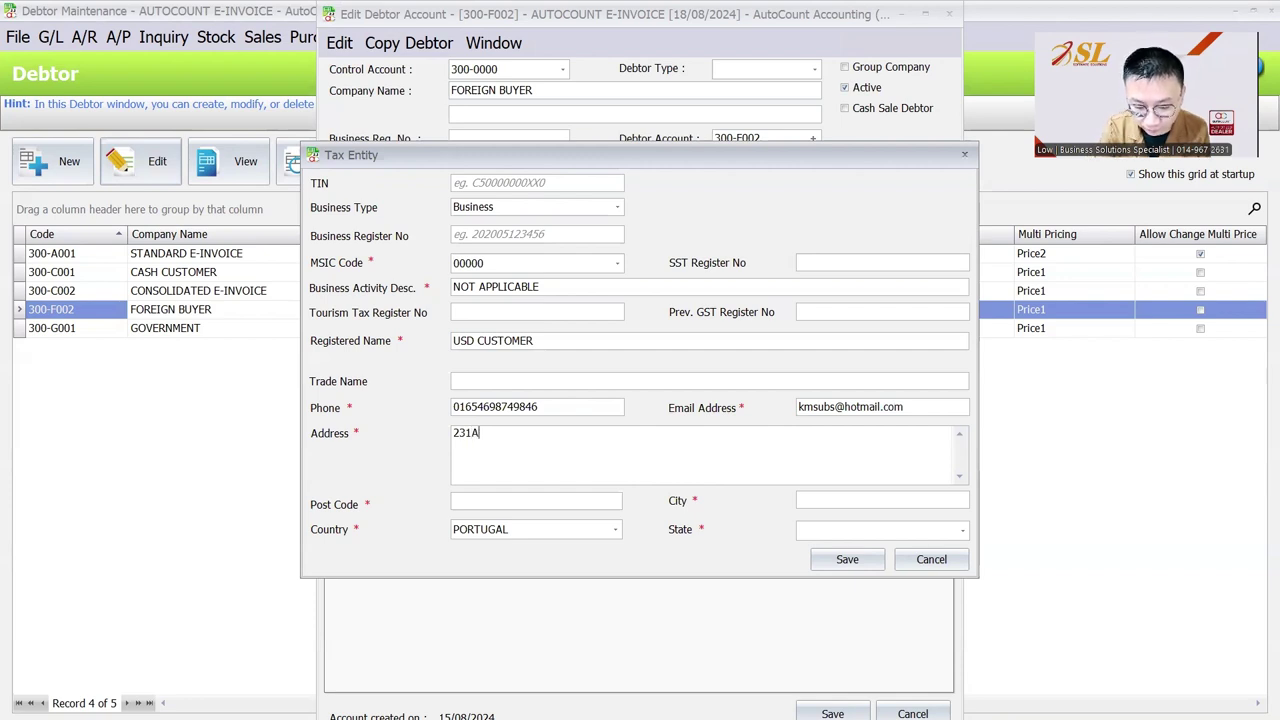
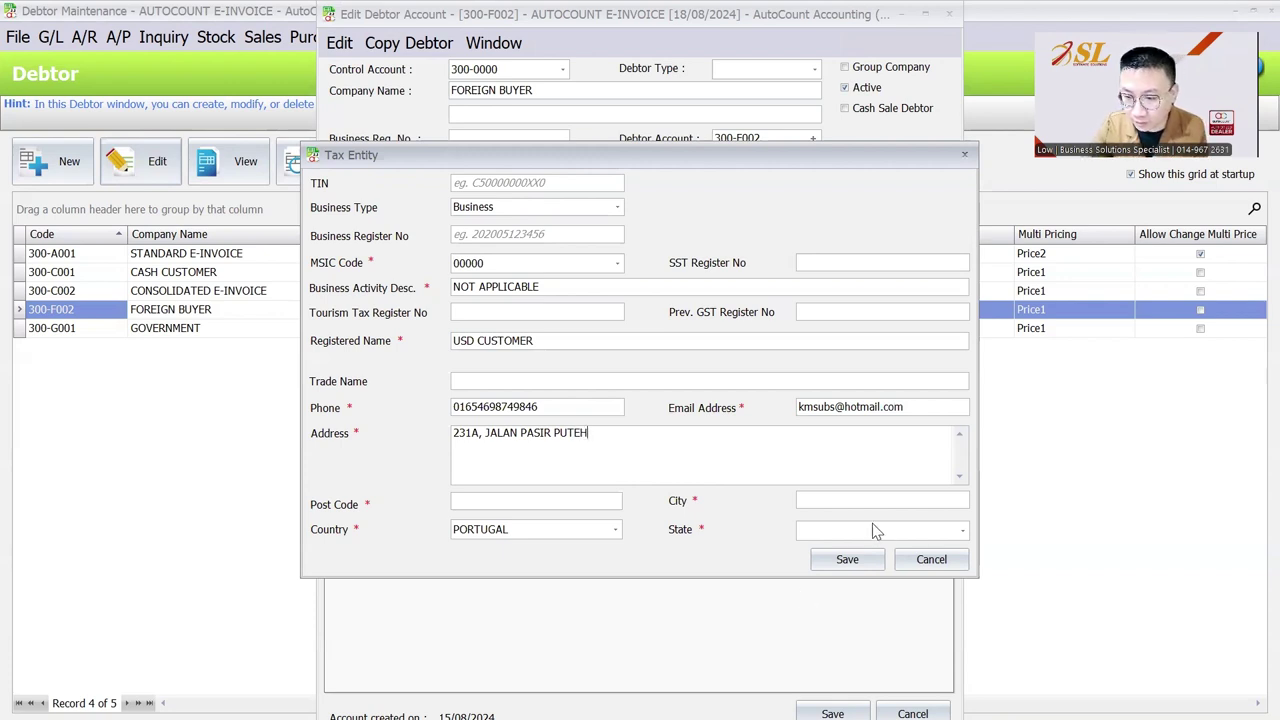
Set State to All States and enter the buyer's city and post code.
{"action": "left_click", "coordinate": [872, 529]}
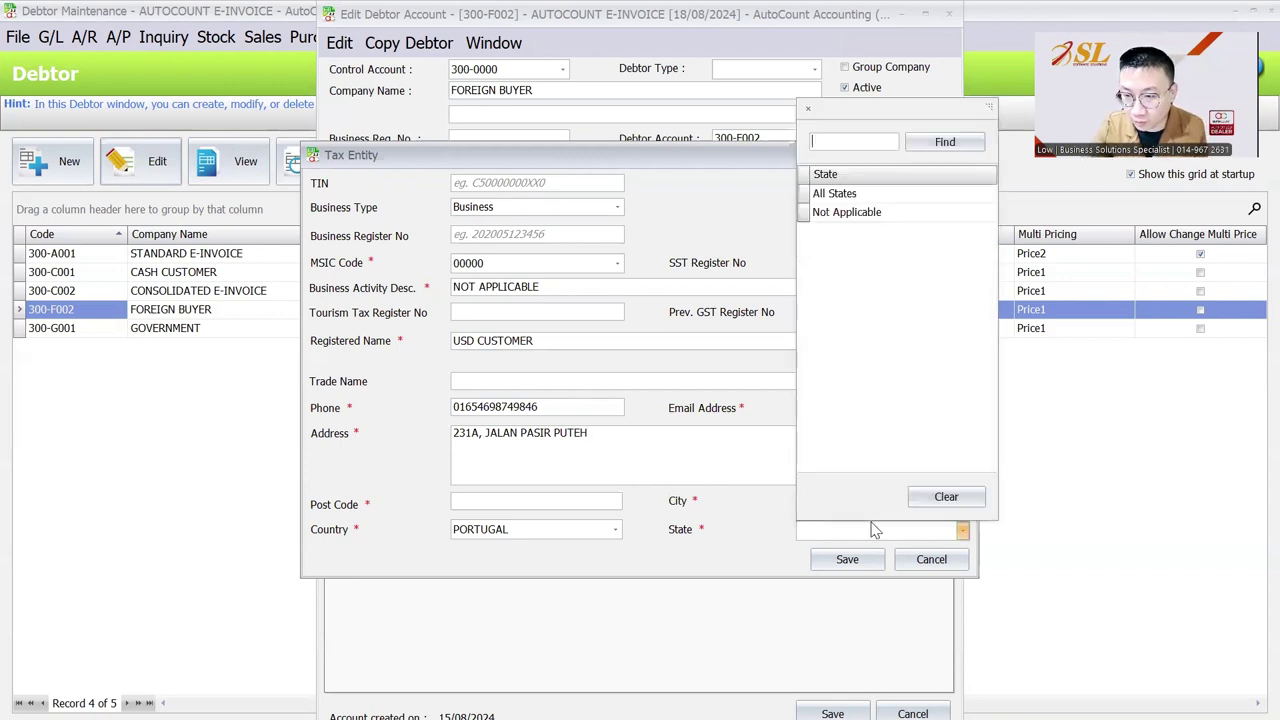
{"action": "left_click", "coordinate": [838, 193]}
{"action": "left_click", "coordinate": [833, 497]}
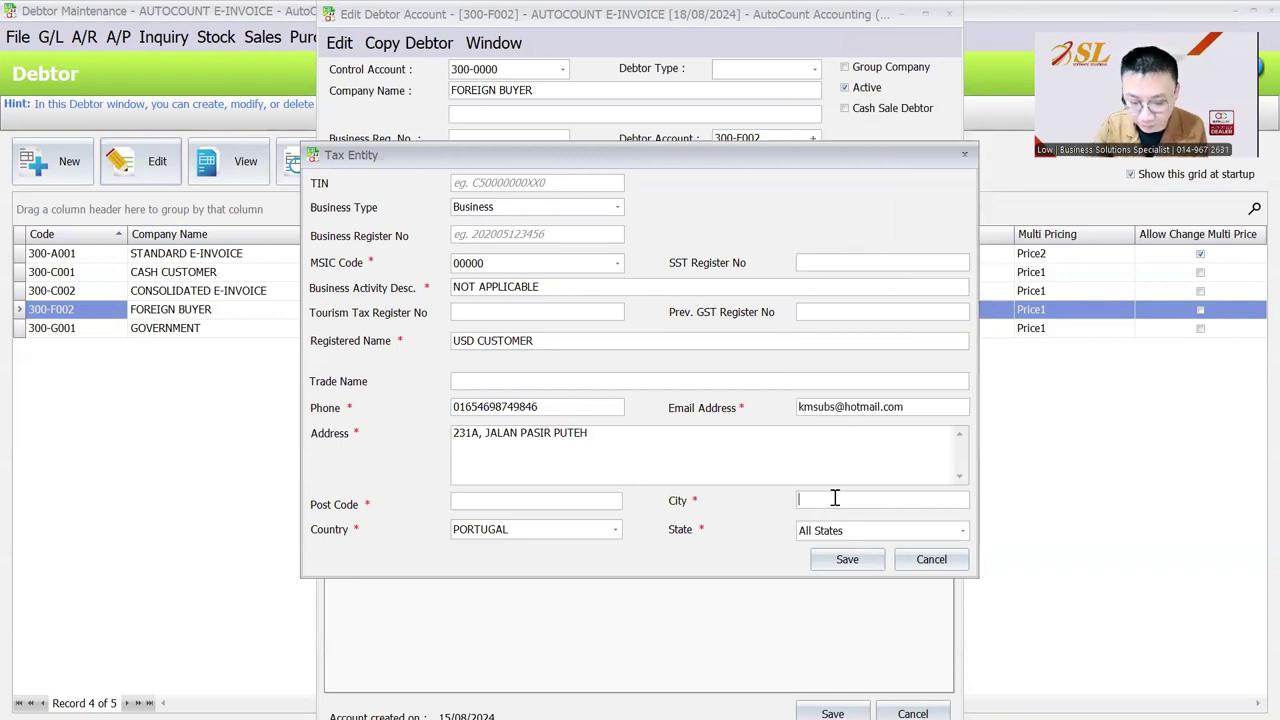
{"action": "type", "text": "NE WY"}
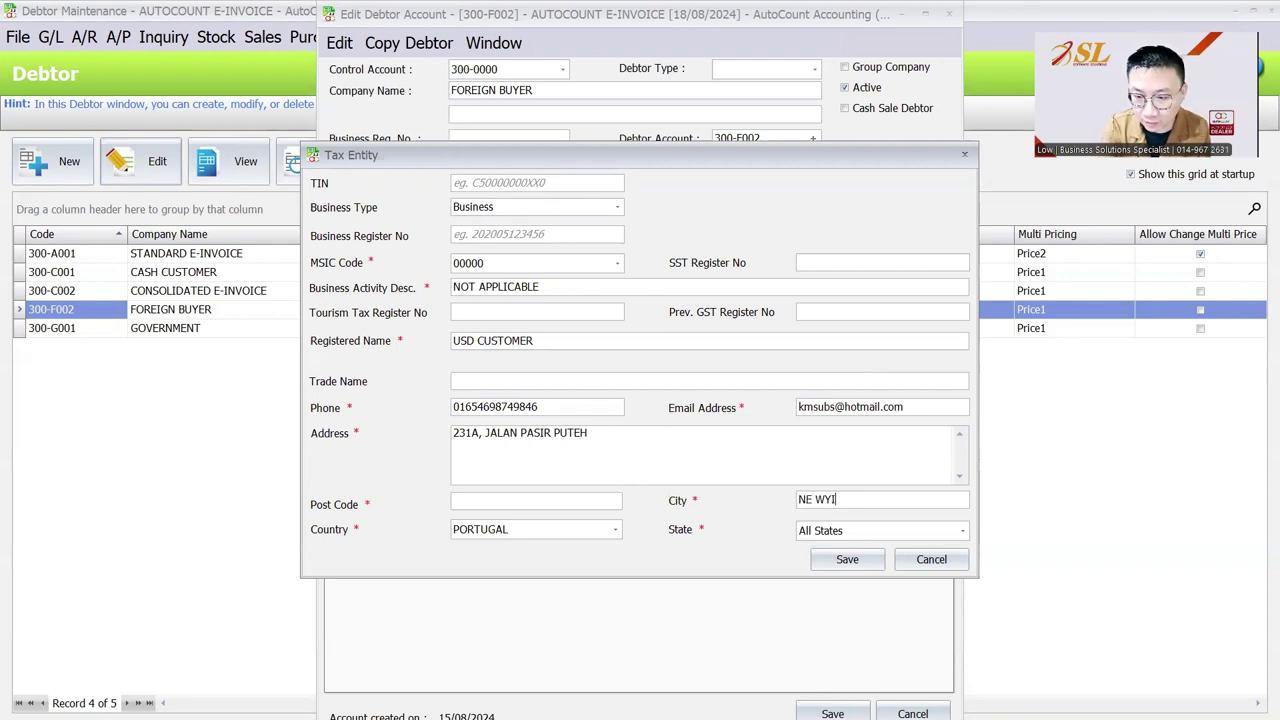
{"action": "key", "text": "BackSpace"}
{"action": "key", "text": "BackSpace"}
{"action": "type", "text": "YOUR"}
{"action": "key", "text": "BackSpace"}
{"action": "key", "text": "BackSpace"}
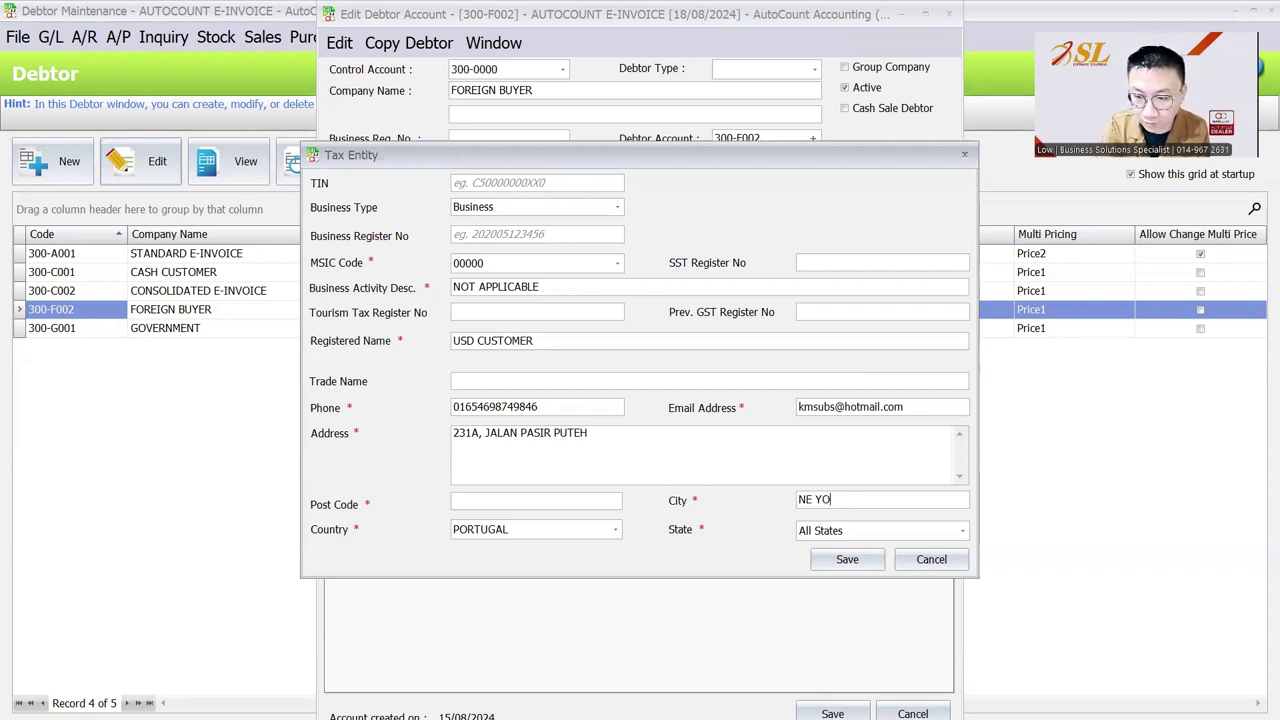
{"action": "type", "text": "RK"}
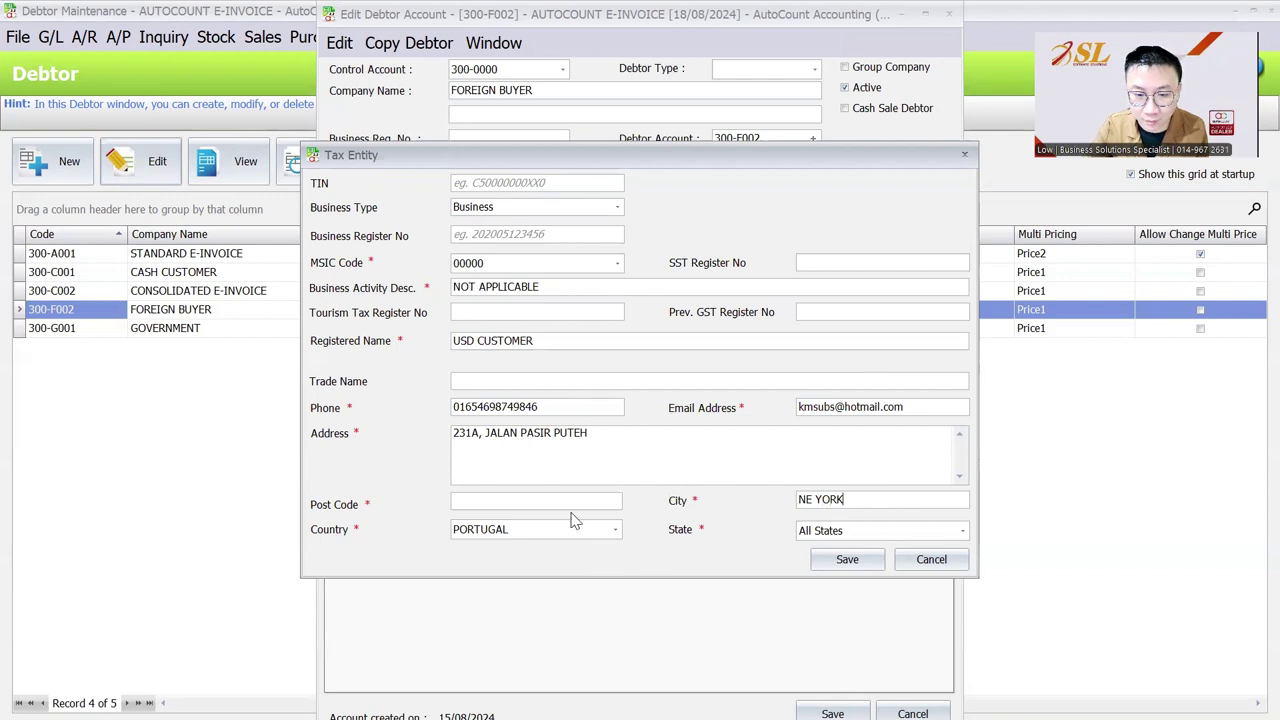
{"action": "left_click", "coordinate": [583, 505]}
{"action": "type", "text": "236541"}
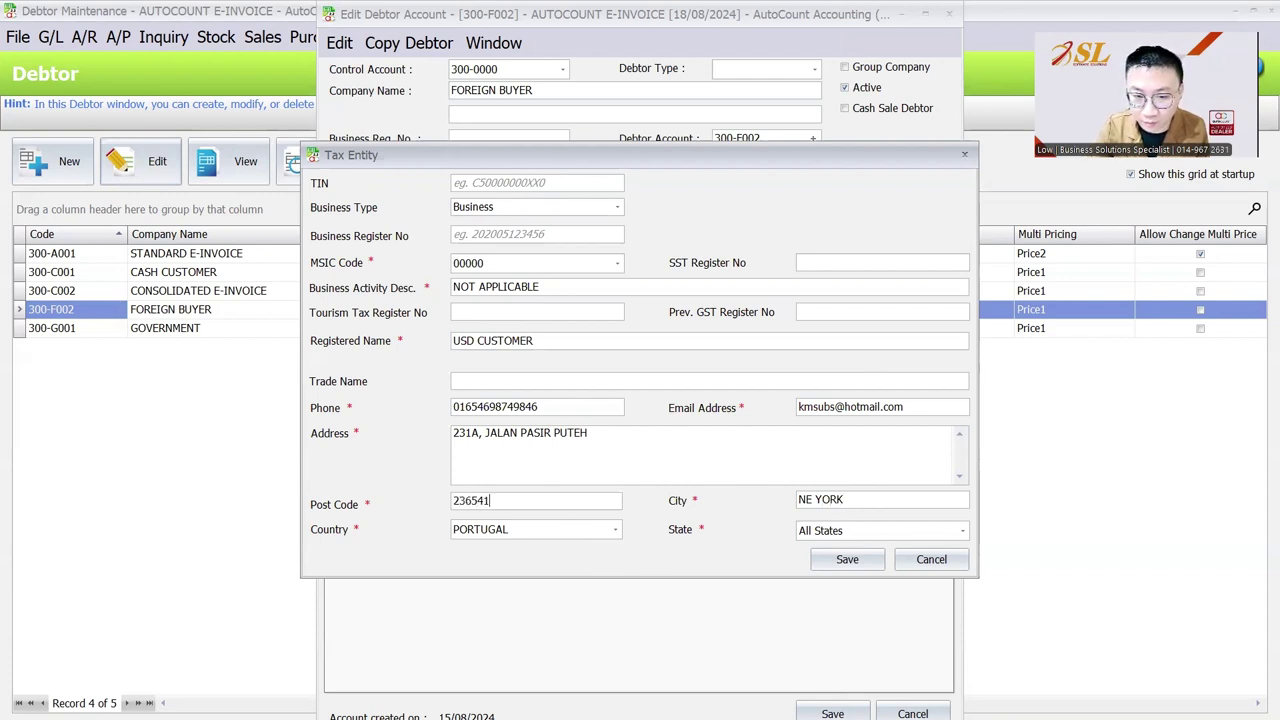
{"action": "type", "text": "5"}
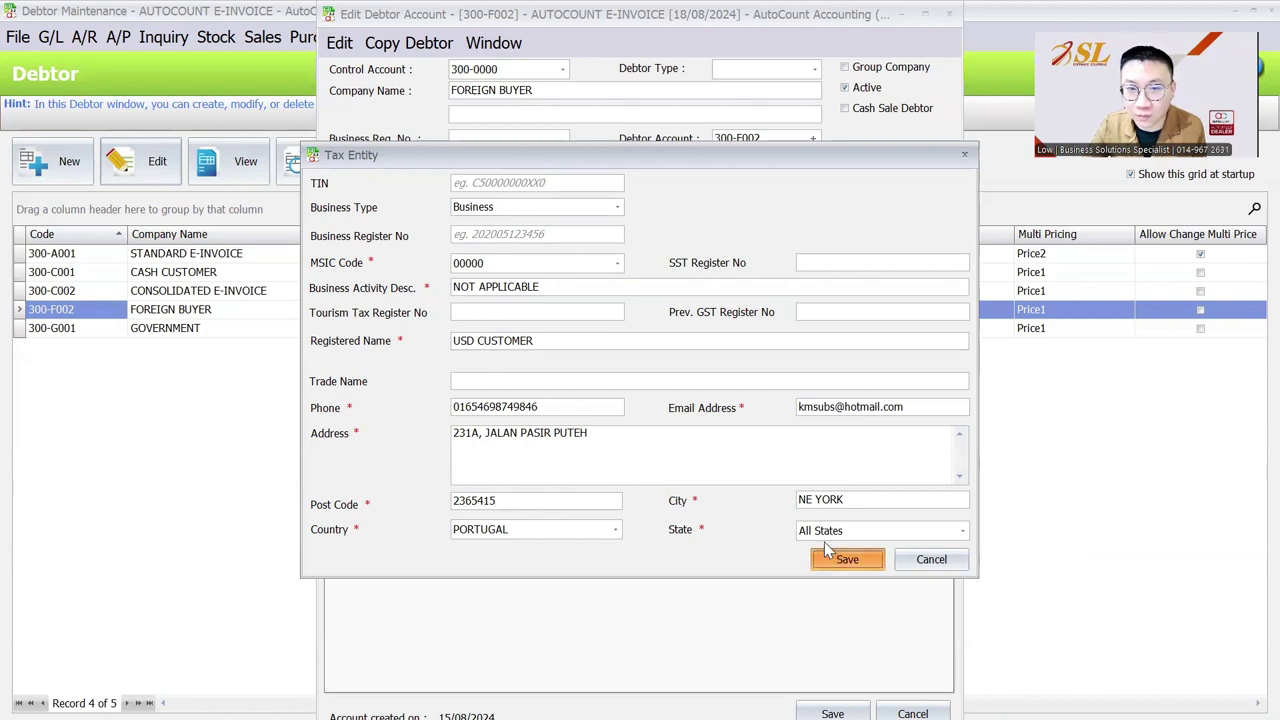
Save the USD CUSTOMER tax entity, then save the FOREIGN BUYER debtor account.
{"action": "left_click", "coordinate": [830, 557]}
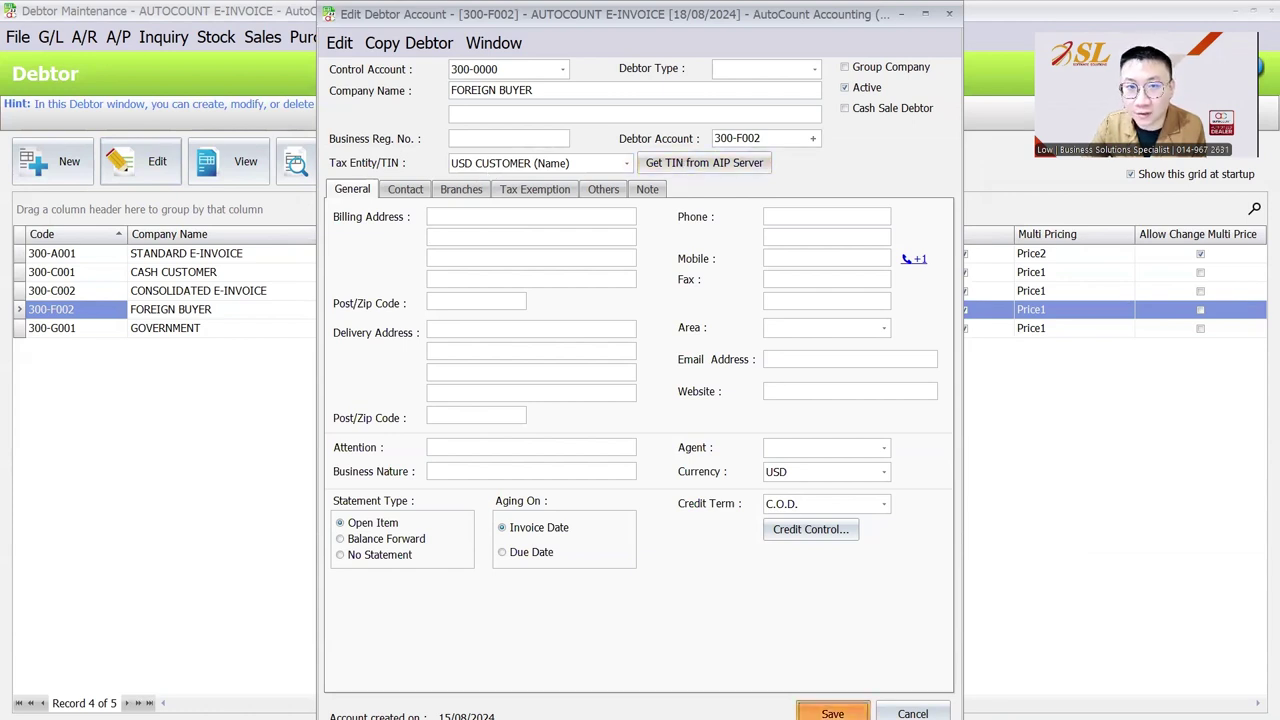
{"action": "left_click", "coordinate": [832, 713]}
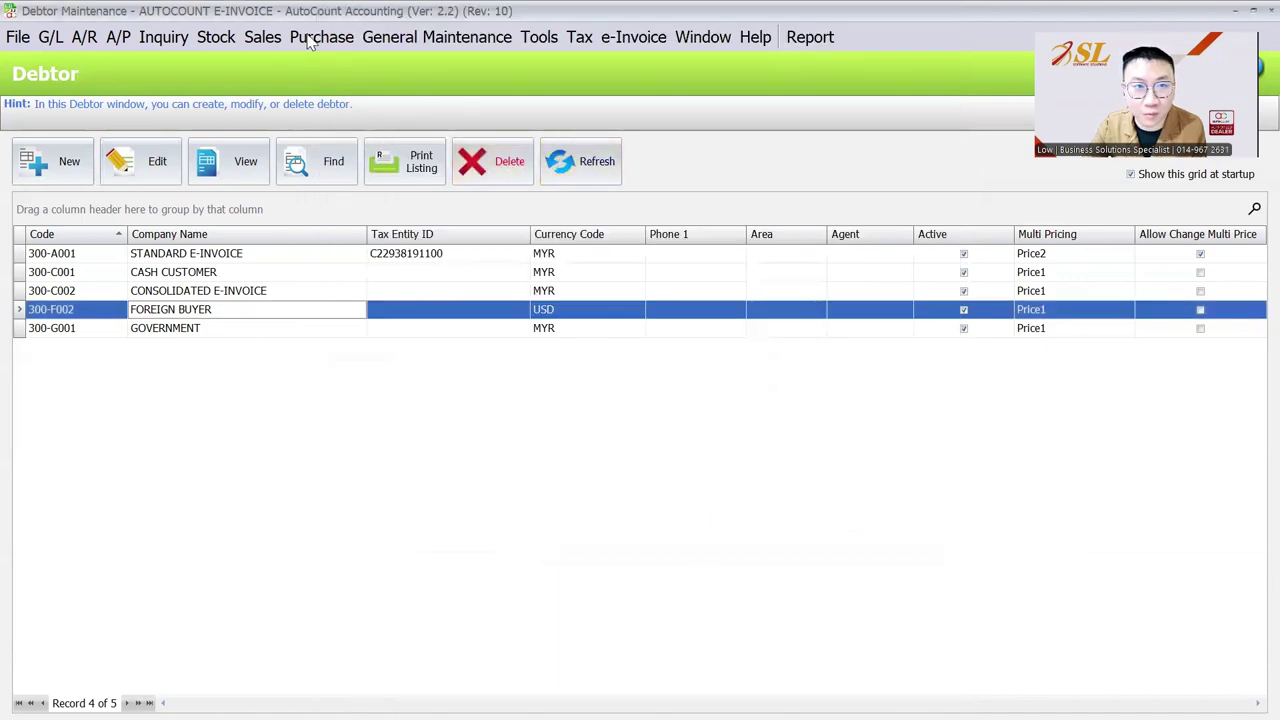
{"action": "left_click", "coordinate": [256, 38]}
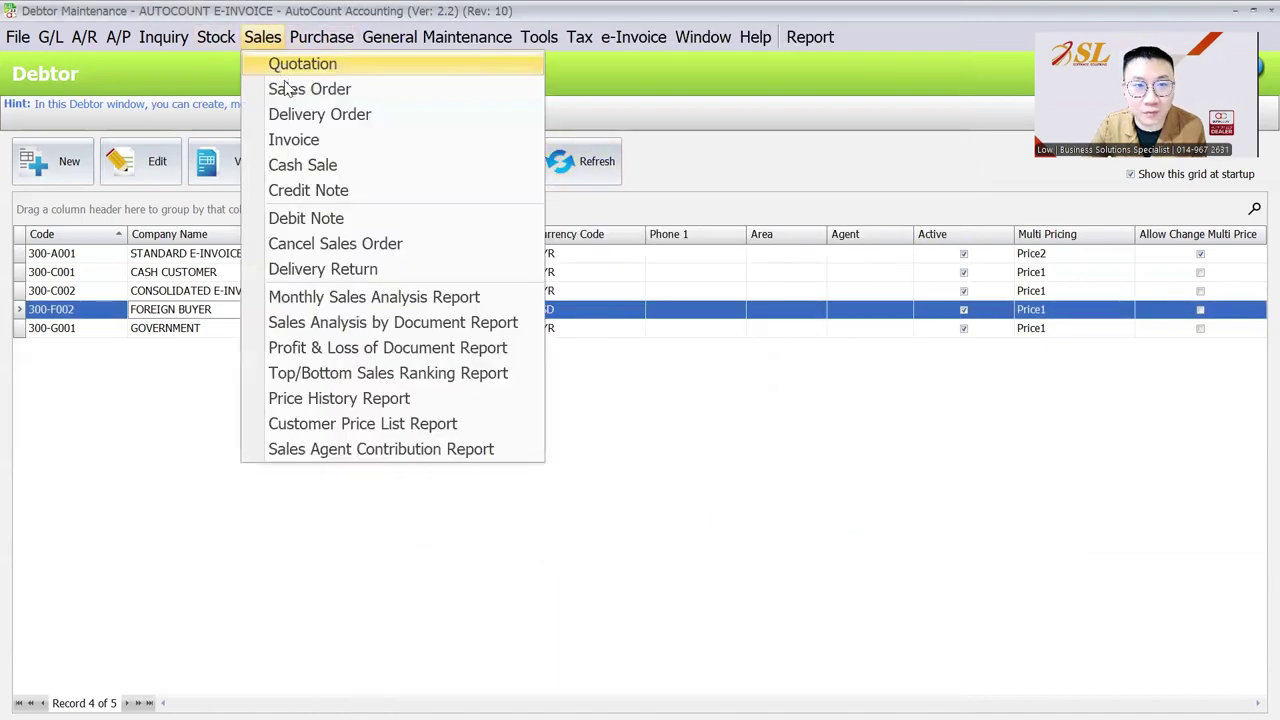
Start a new invoice for debtor 300-F002 FOREIGN BUYER.
{"action": "left_click", "coordinate": [295, 139]}
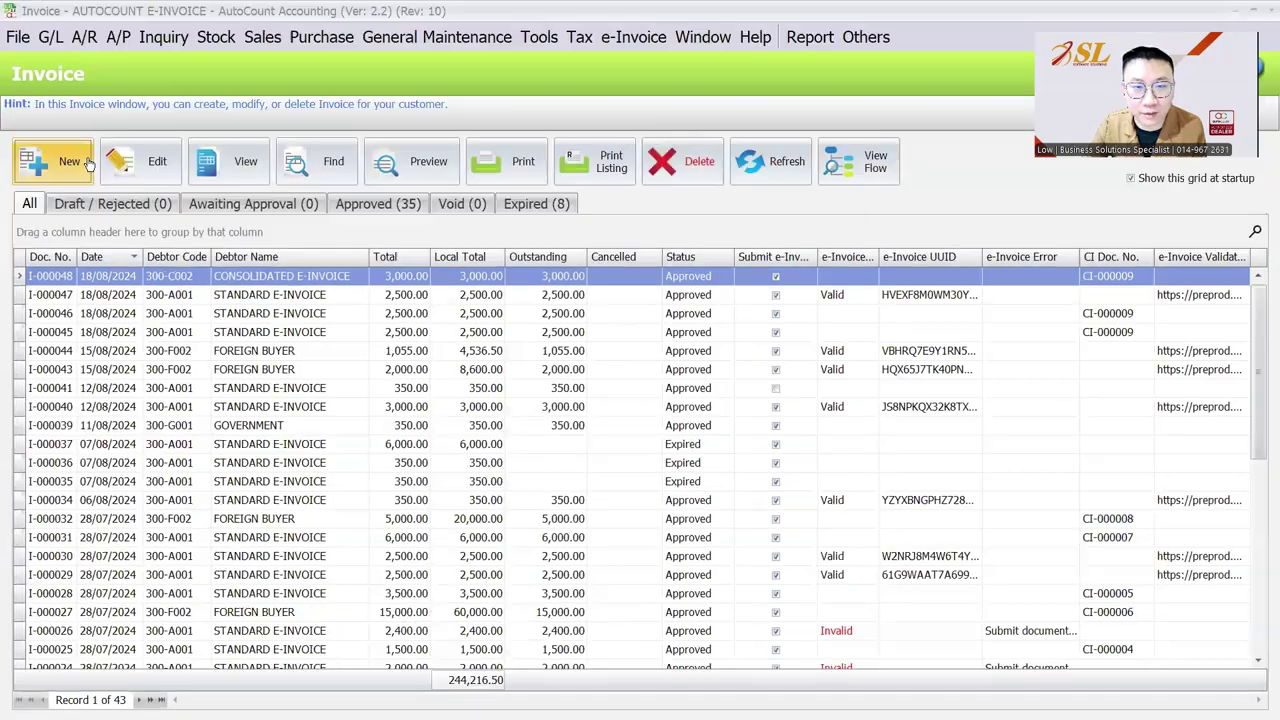
{"action": "left_click", "coordinate": [88, 163]}
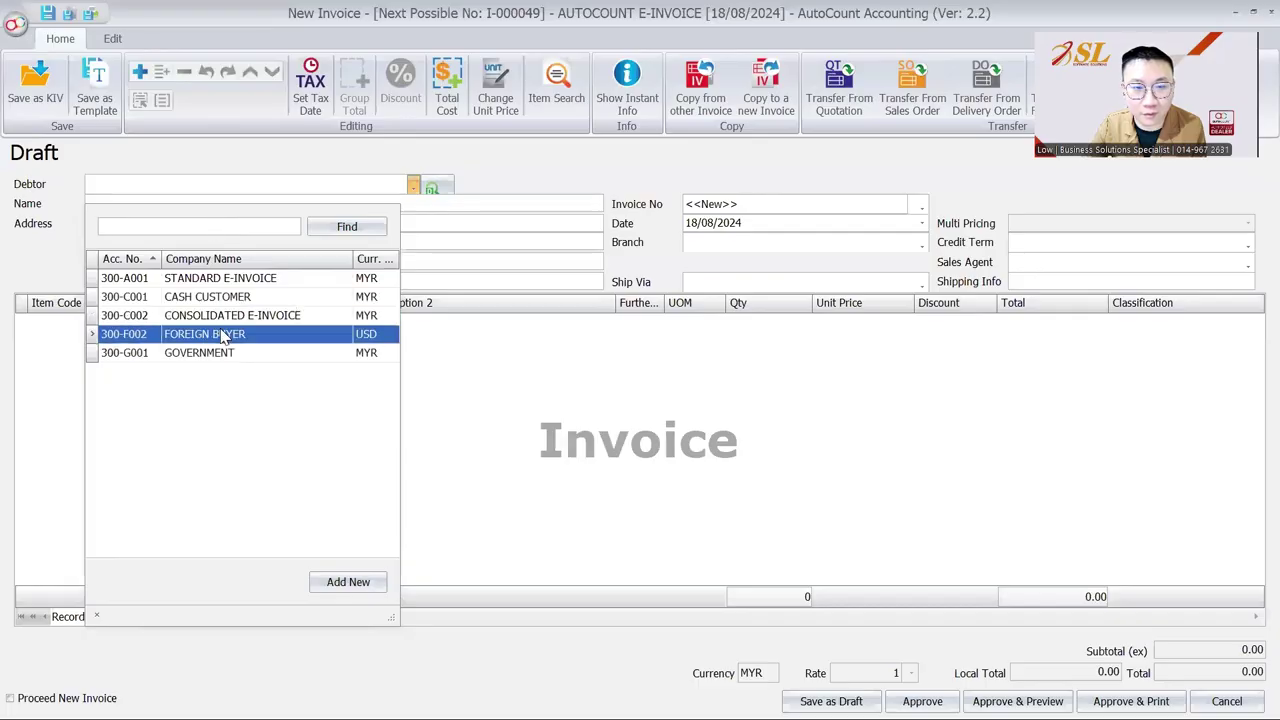
{"action": "left_click", "coordinate": [222, 338]}
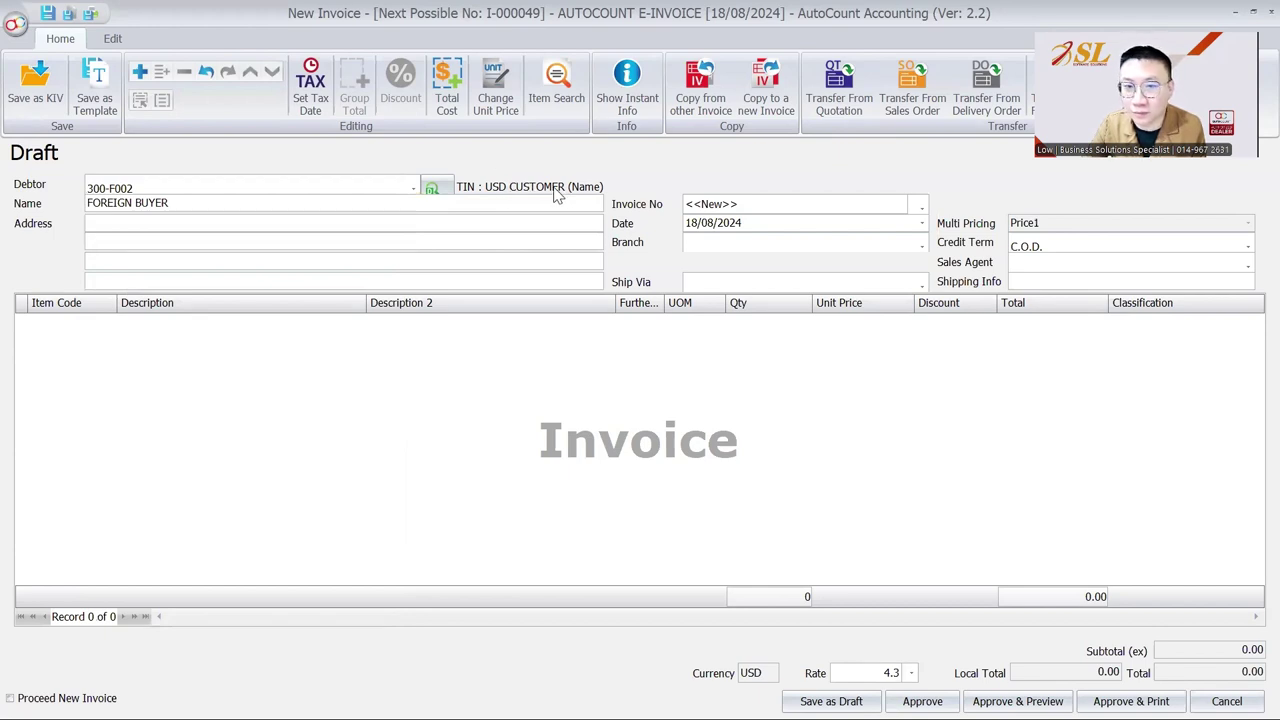
Add a STANDARD ITEM line with quantity 250 at unit price 260.00.
{"action": "left_click", "coordinate": [100, 330]}
{"action": "left_click", "coordinate": [109, 321]}
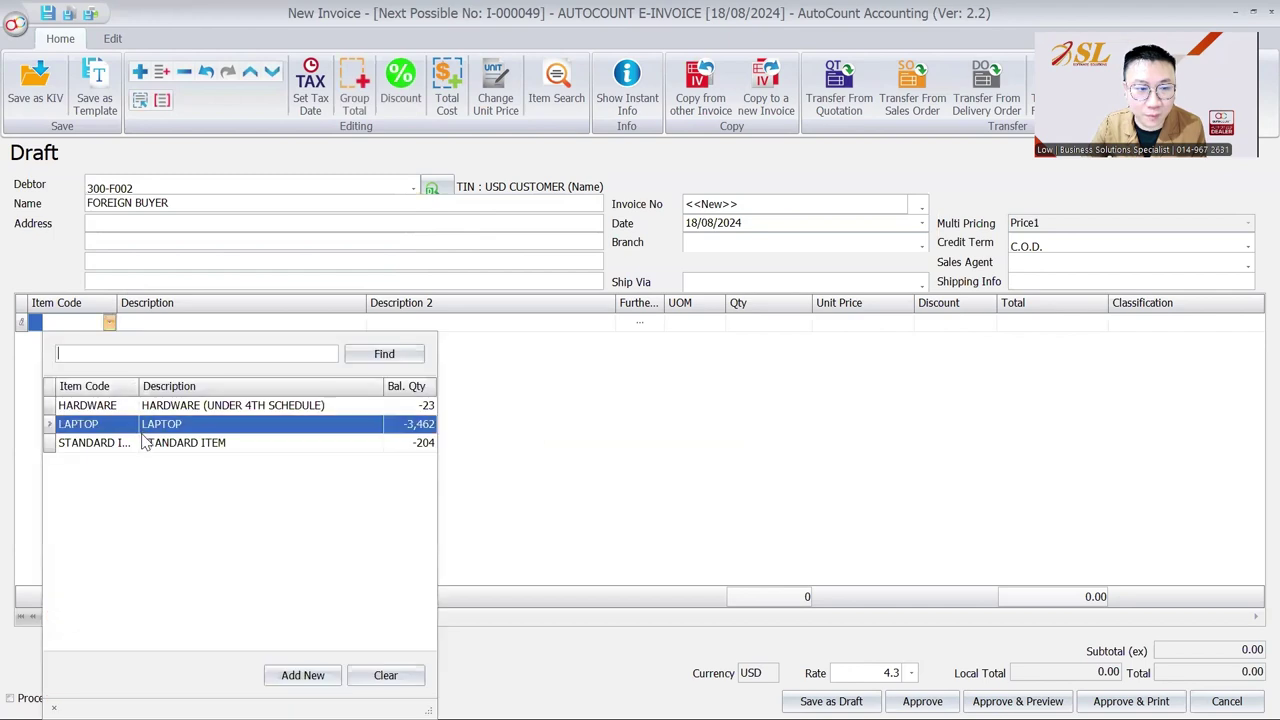
{"action": "left_click", "coordinate": [145, 443]}
{"action": "left_click", "coordinate": [806, 322]}
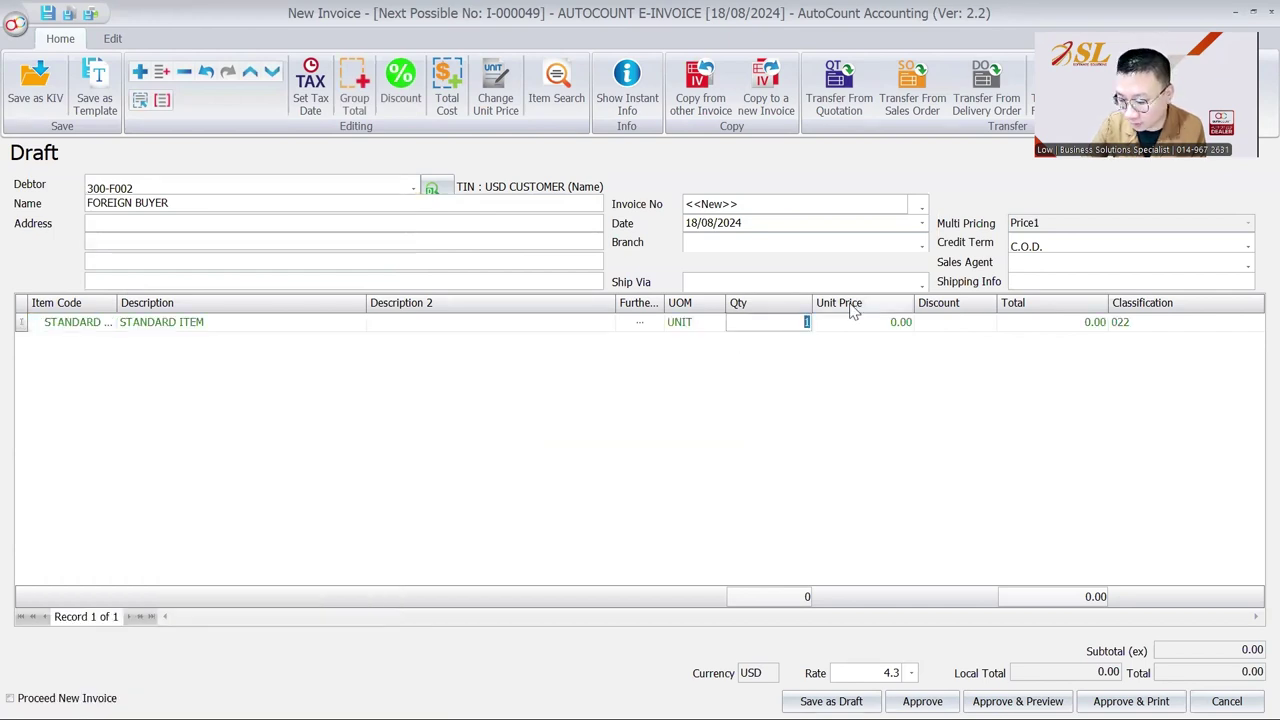
{"action": "type", "text": "250"}
{"action": "key", "text": "Tab"}
{"action": "type", "text": "260"}
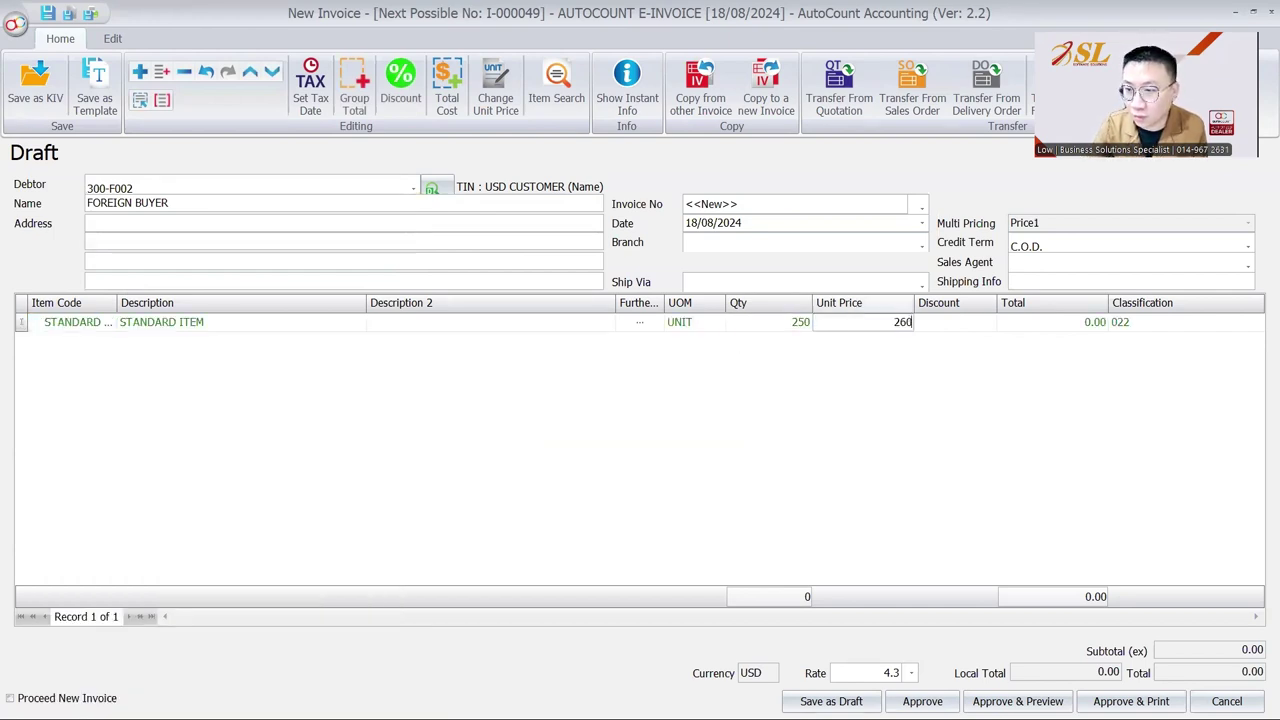
{"action": "key", "text": "Tab"}
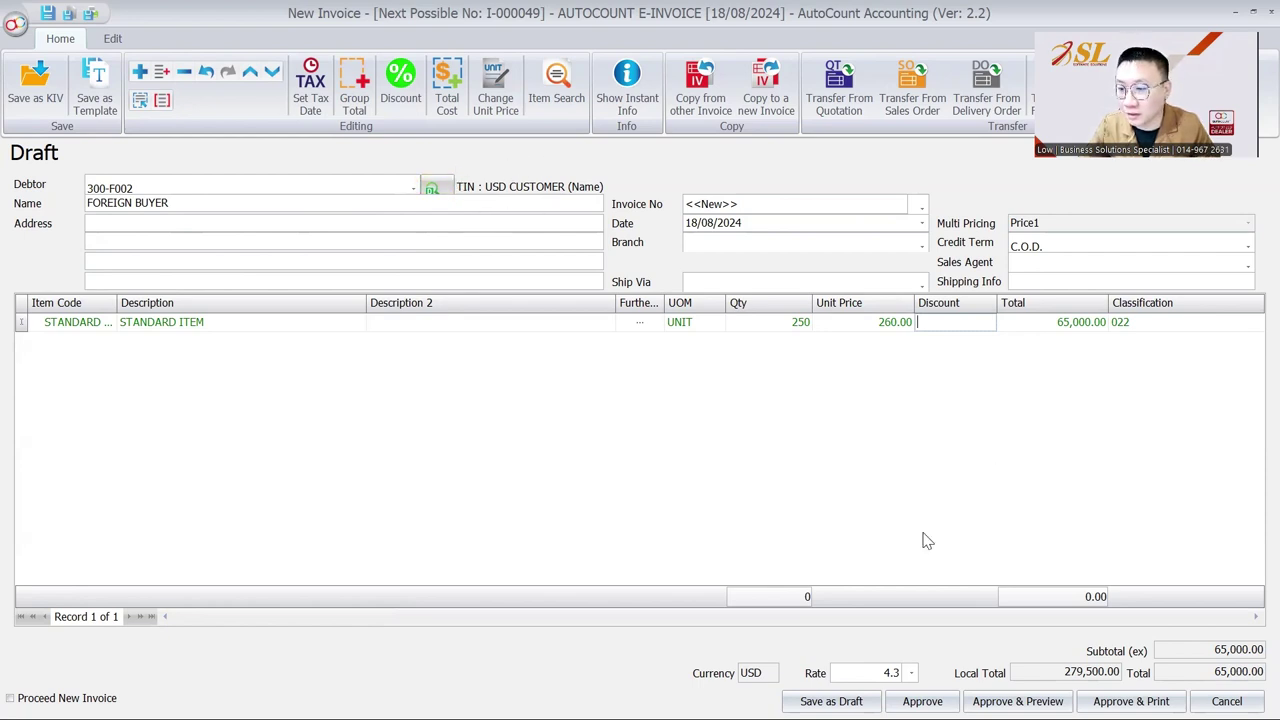
Approve invoice I-000049, refresh its e-Invoice status to Valid, and pick the Malaysia e-Invoice report.
{"action": "left_click", "coordinate": [922, 701]}
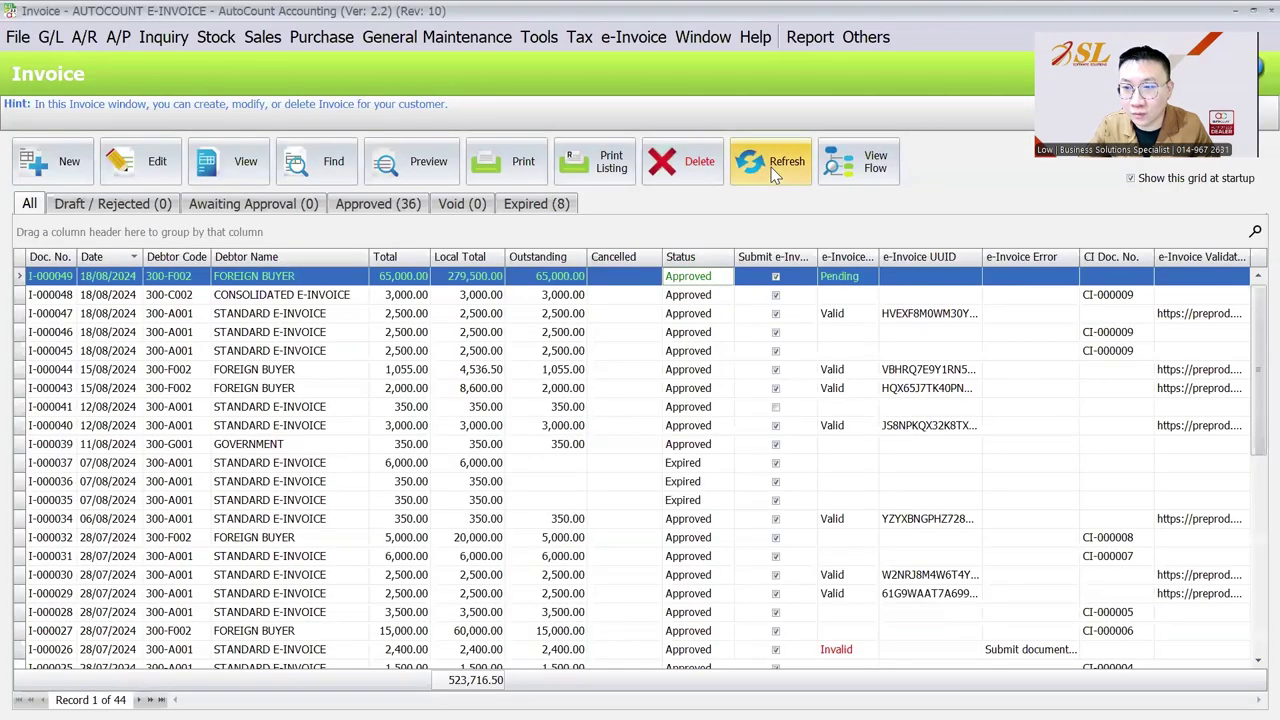
{"action": "left_click", "coordinate": [772, 168]}
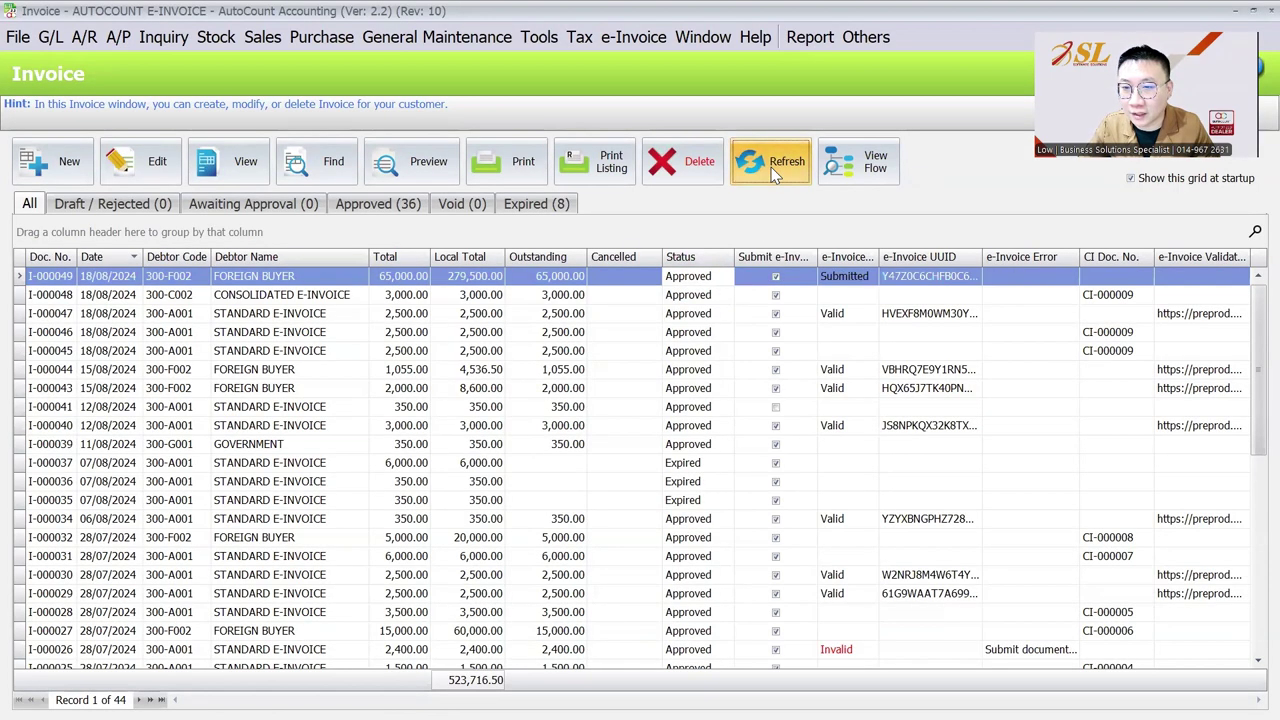
{"action": "left_click", "coordinate": [395, 158]}
{"action": "left_click", "coordinate": [521, 308]}
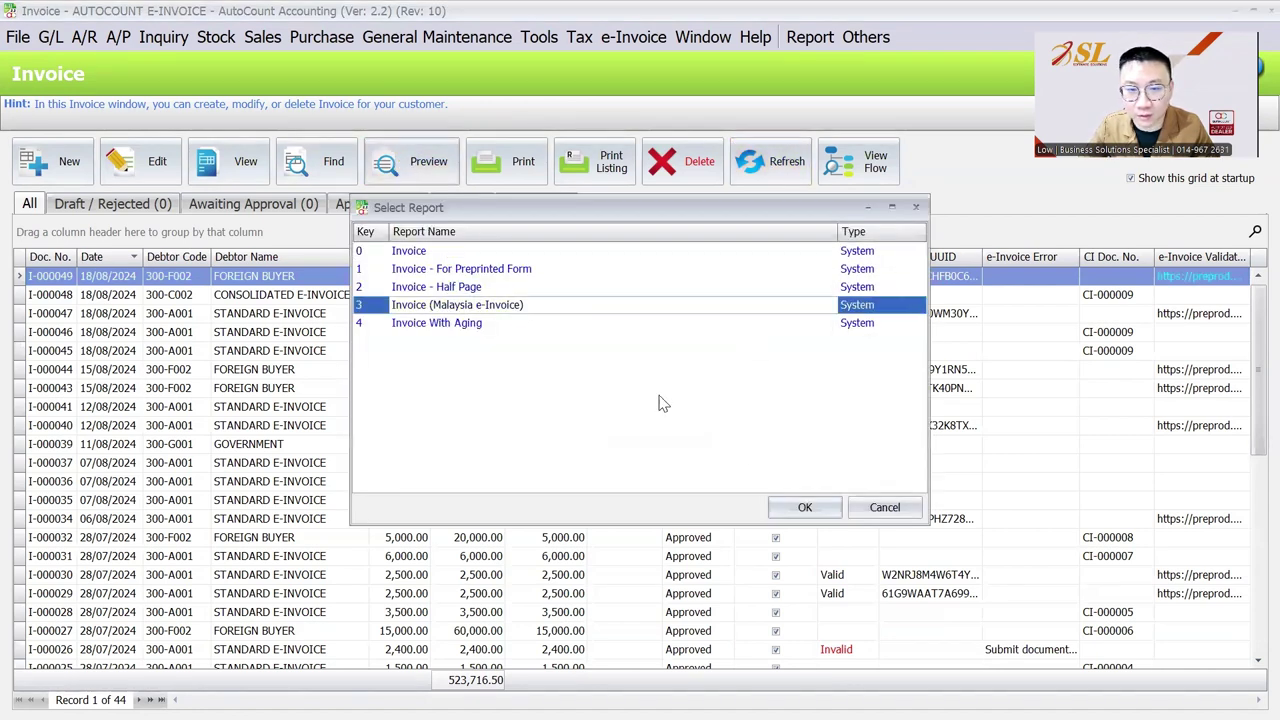
{"action": "left_click", "coordinate": [805, 506]}
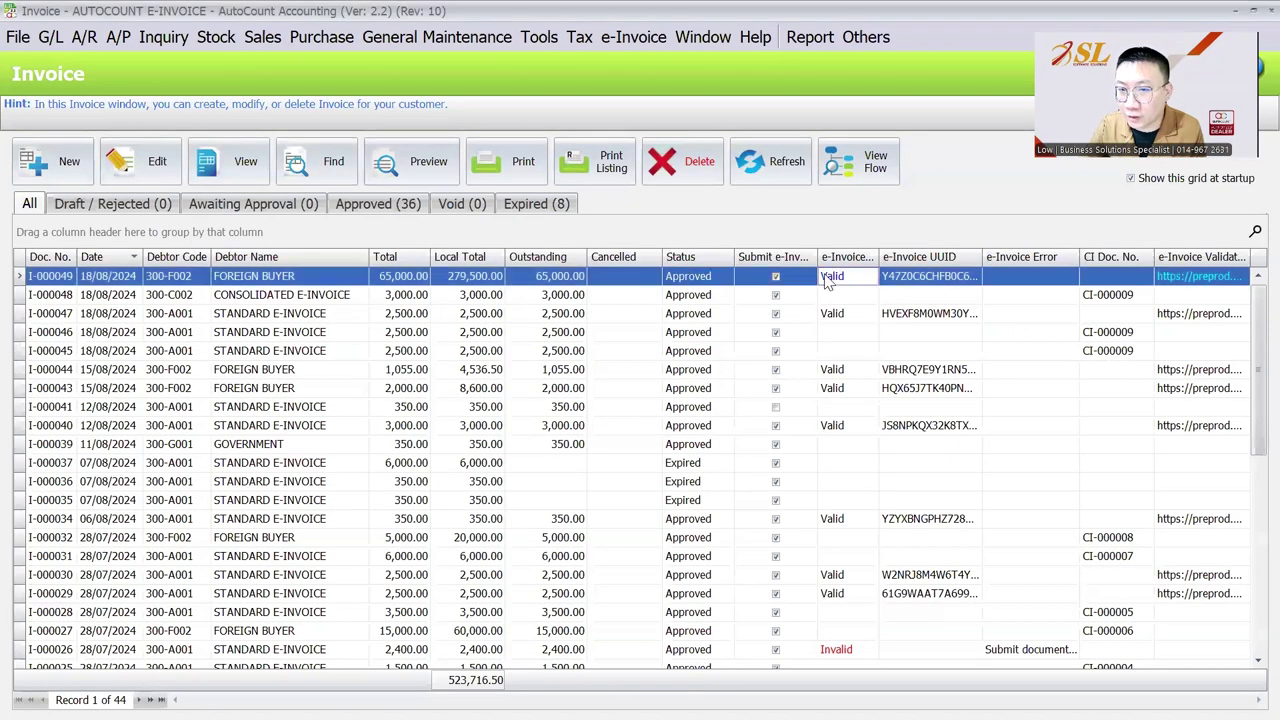
{"action": "left_click", "coordinate": [449, 156]}
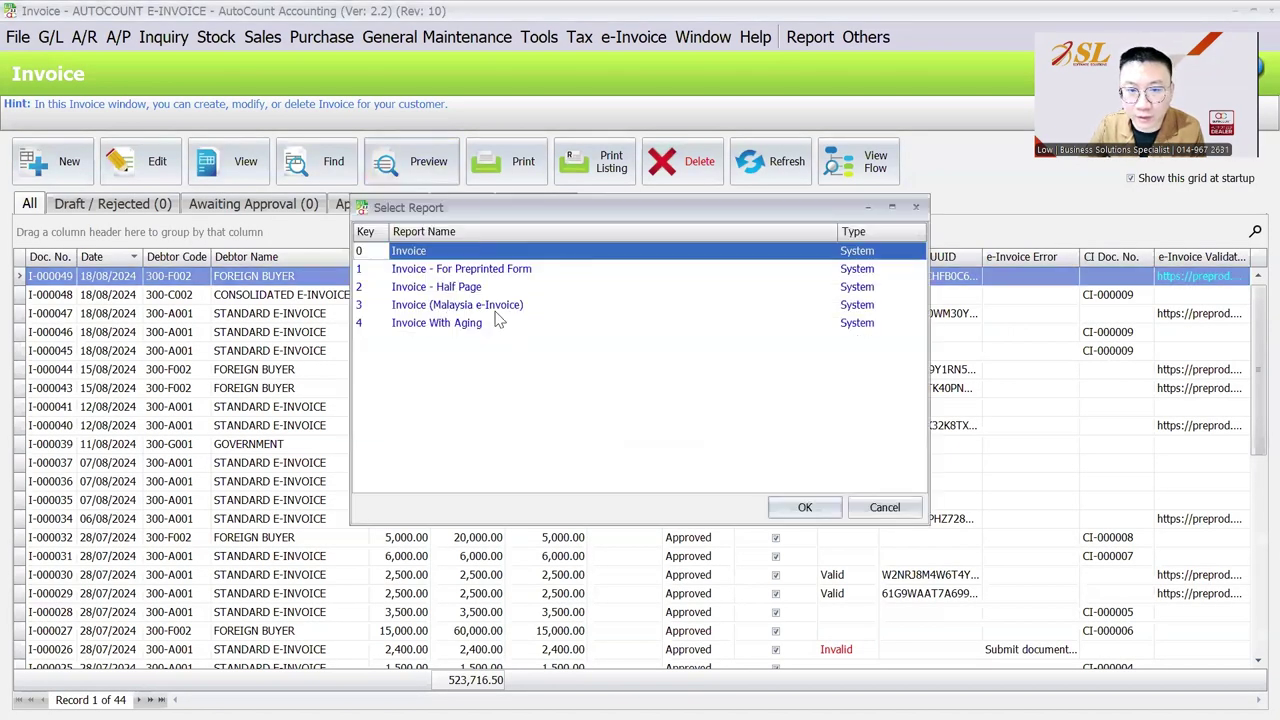
Preview I-000049 in Invoice (Malaysia e-Invoice) format, checking the 65,000.00 USD total and QR code.
{"action": "left_click", "coordinate": [497, 308]}
{"action": "left_click", "coordinate": [804, 507]}
{"action": "scroll", "coordinate": [785, 507], "scroll_direction": "down", "scroll_amount": 6}
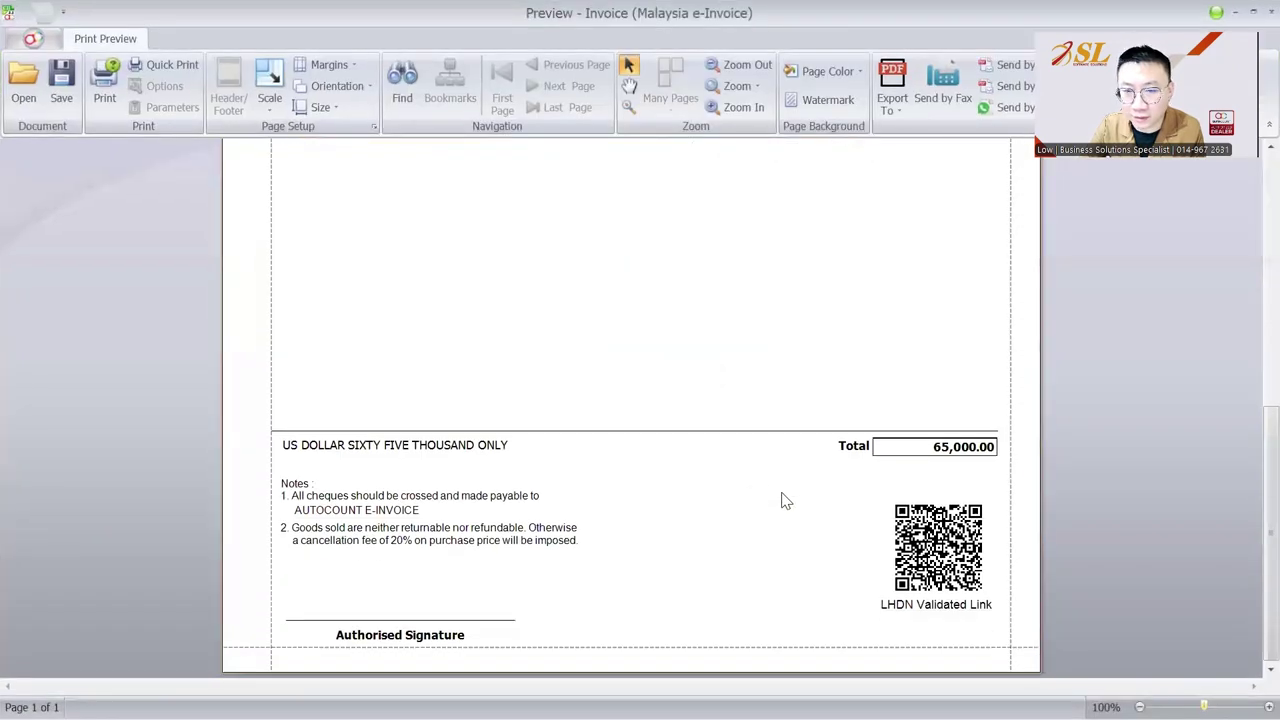
{"action": "scroll", "coordinate": [785, 500], "scroll_direction": "up", "scroll_amount": 6}
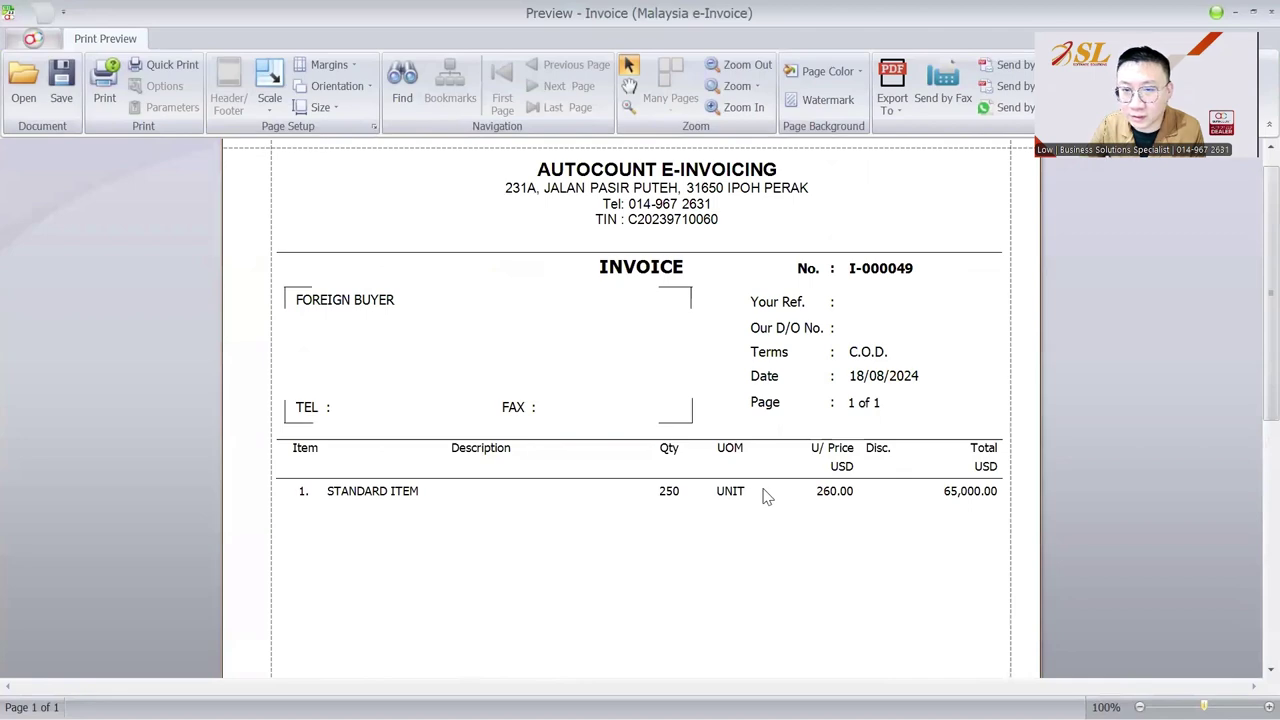
{"action": "scroll", "coordinate": [765, 493], "scroll_direction": "down", "scroll_amount": 6}
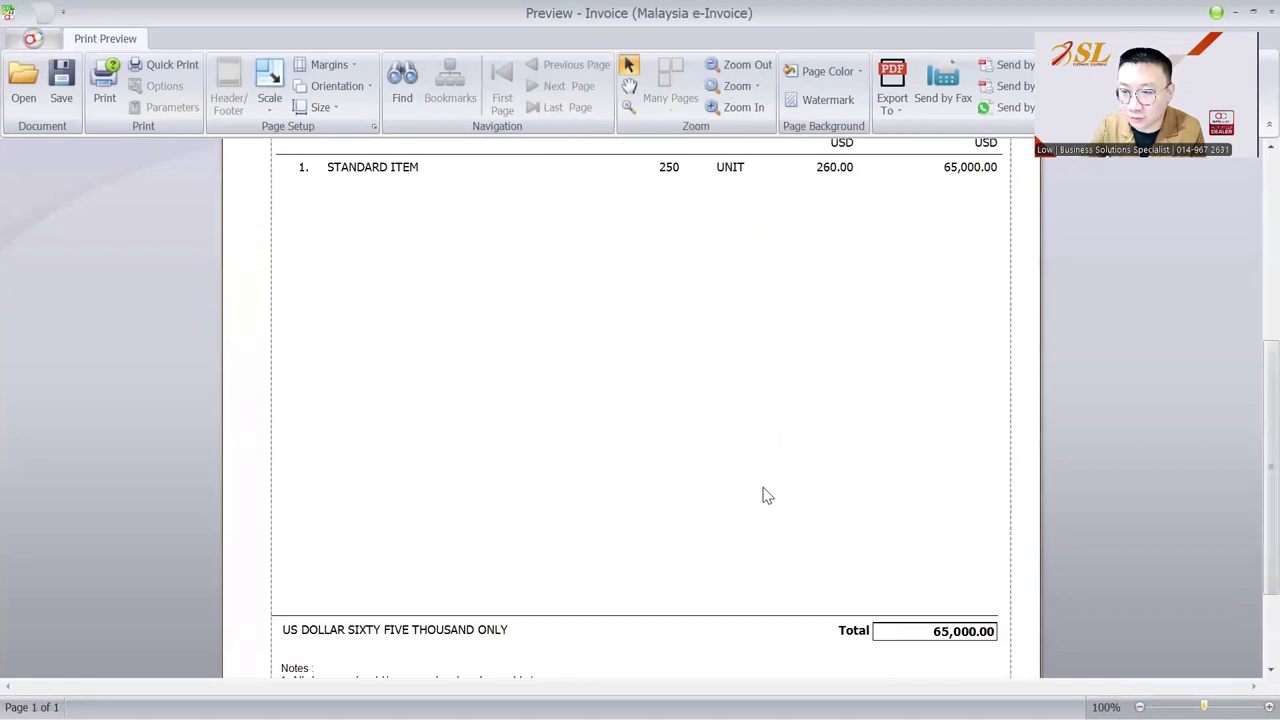
{"action": "scroll", "coordinate": [763, 491], "scroll_direction": "up", "scroll_amount": 7}
{"action": "scroll", "coordinate": [760, 437], "scroll_direction": "down", "scroll_amount": 6}
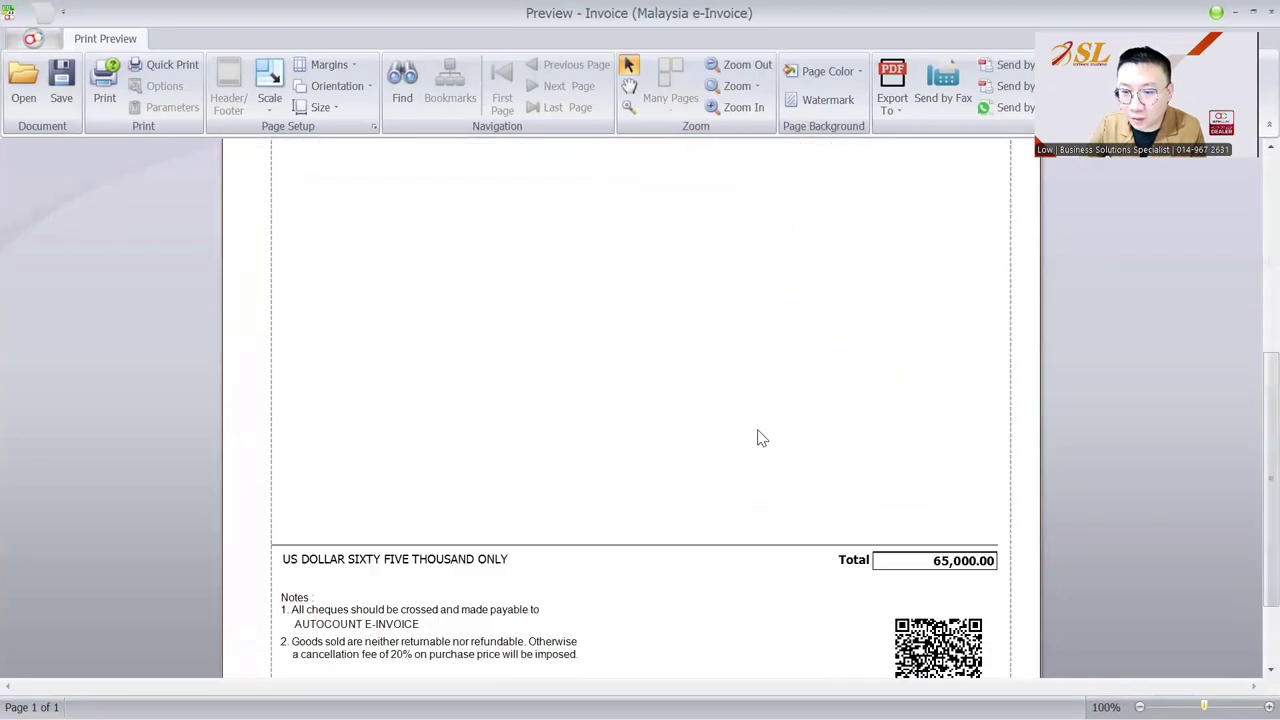
{"action": "scroll", "coordinate": [758, 437], "scroll_direction": "up", "scroll_amount": 5}
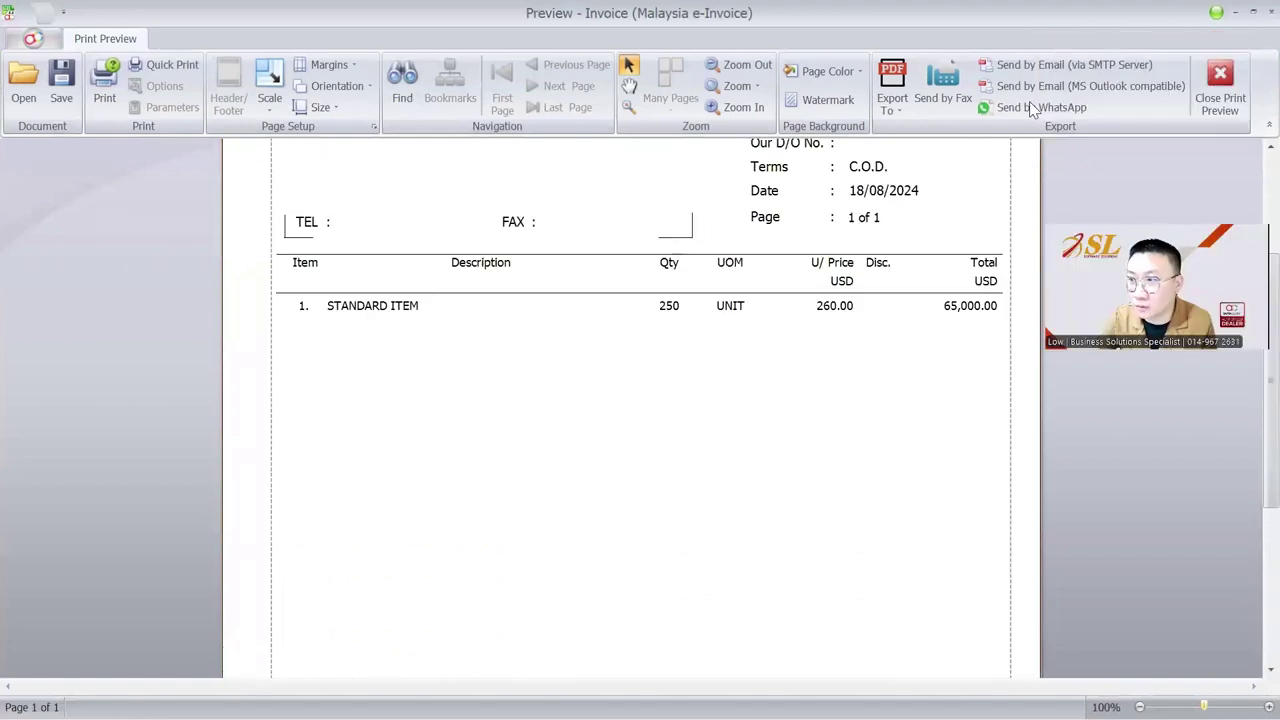
Close the print preview and open the item grid's Column Chooser.
{"action": "key", "text": "Escape"}
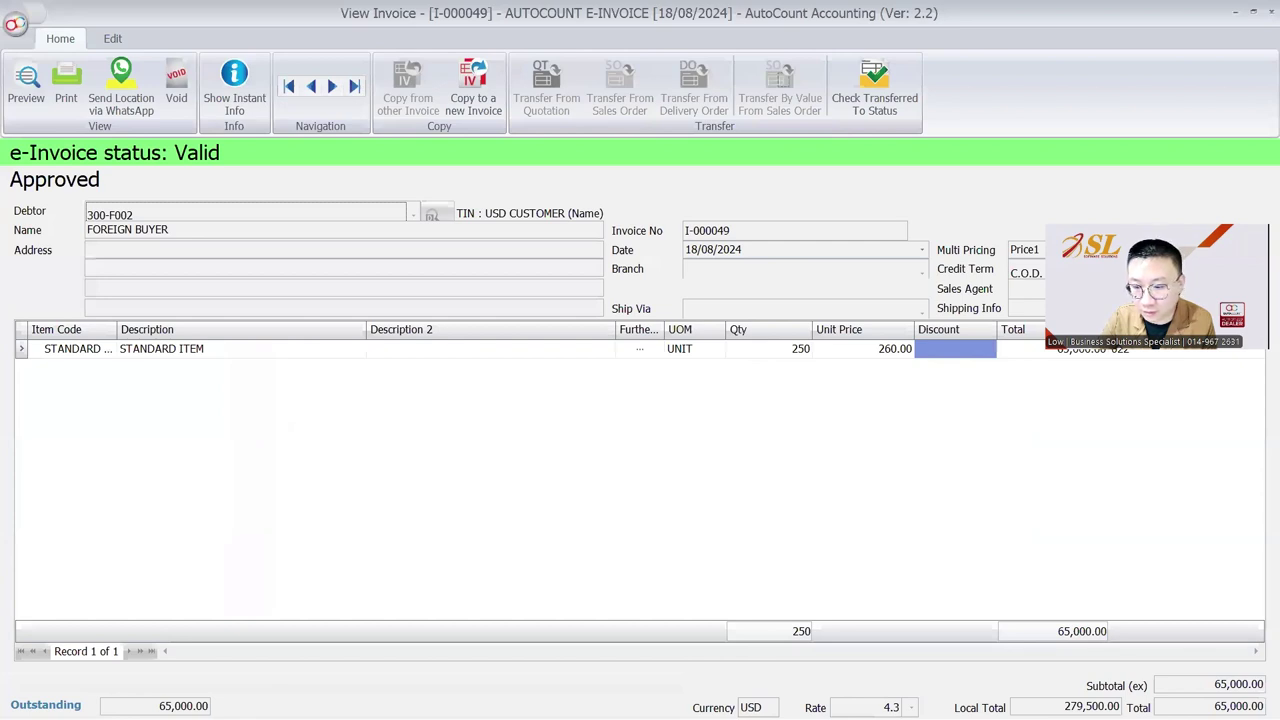
{"action": "left_click", "coordinate": [890, 707]}
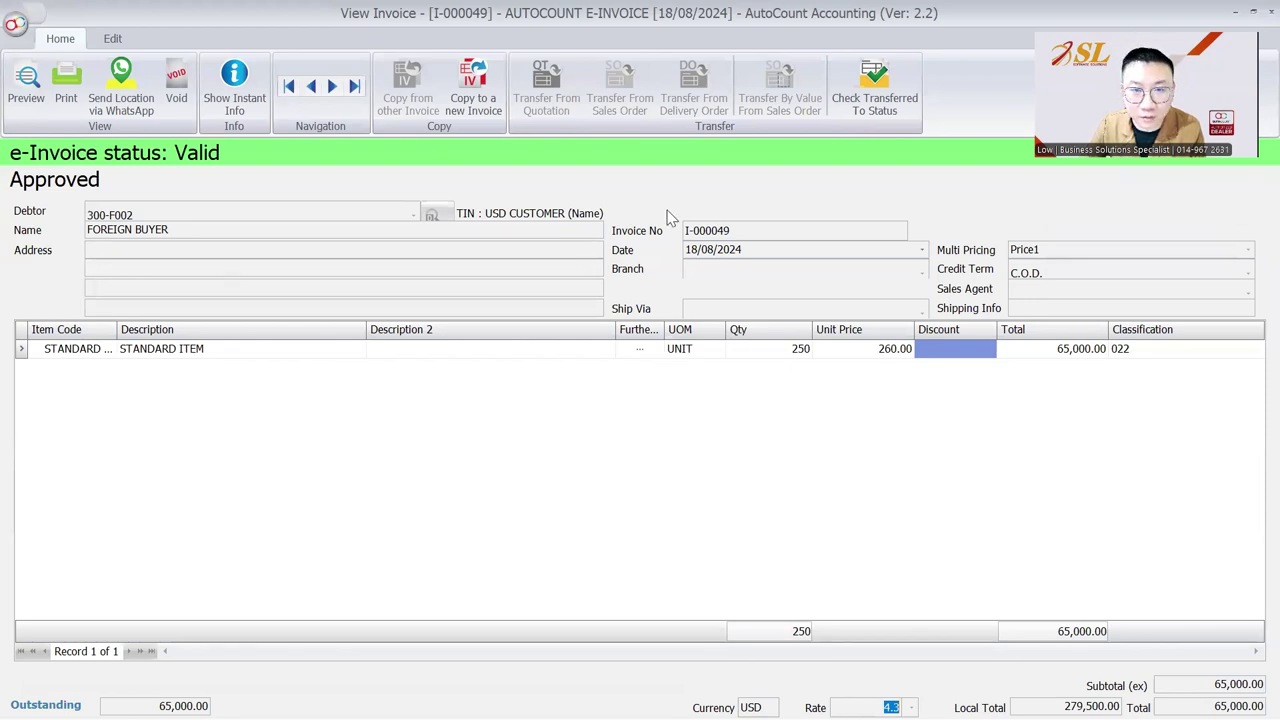
{"action": "right_click", "coordinate": [586, 328]}
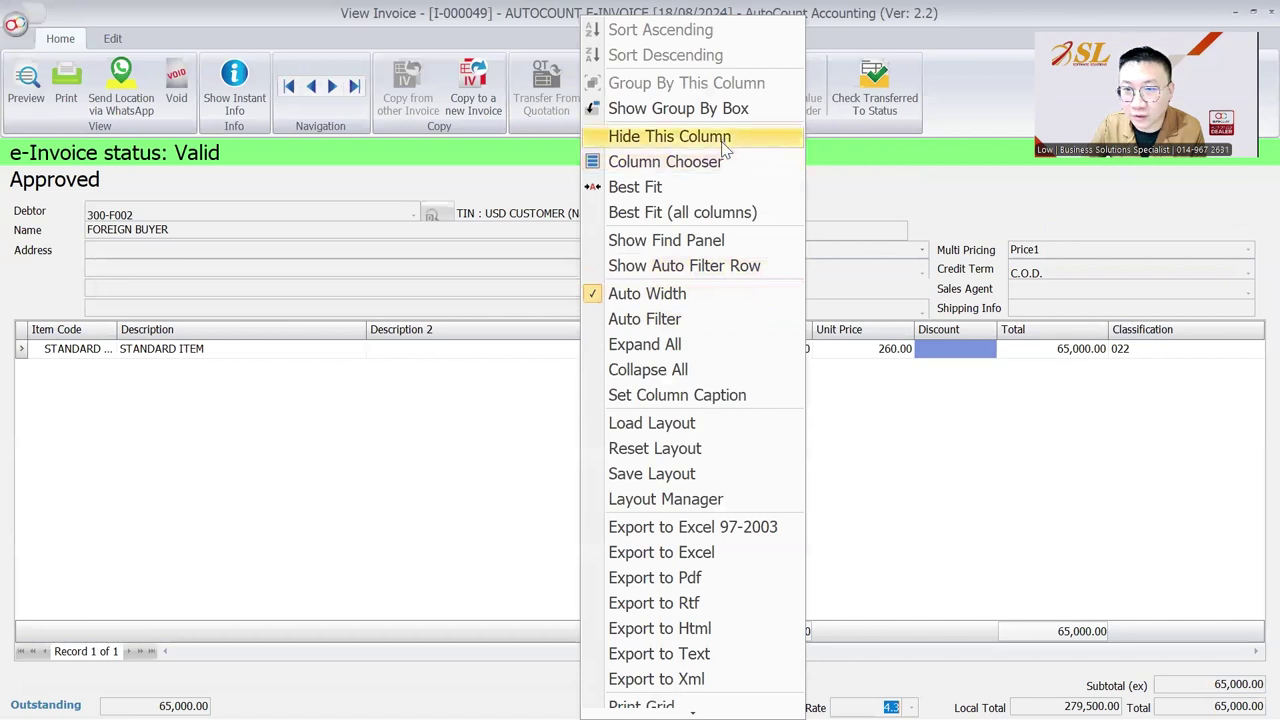
{"action": "left_click", "coordinate": [716, 172]}
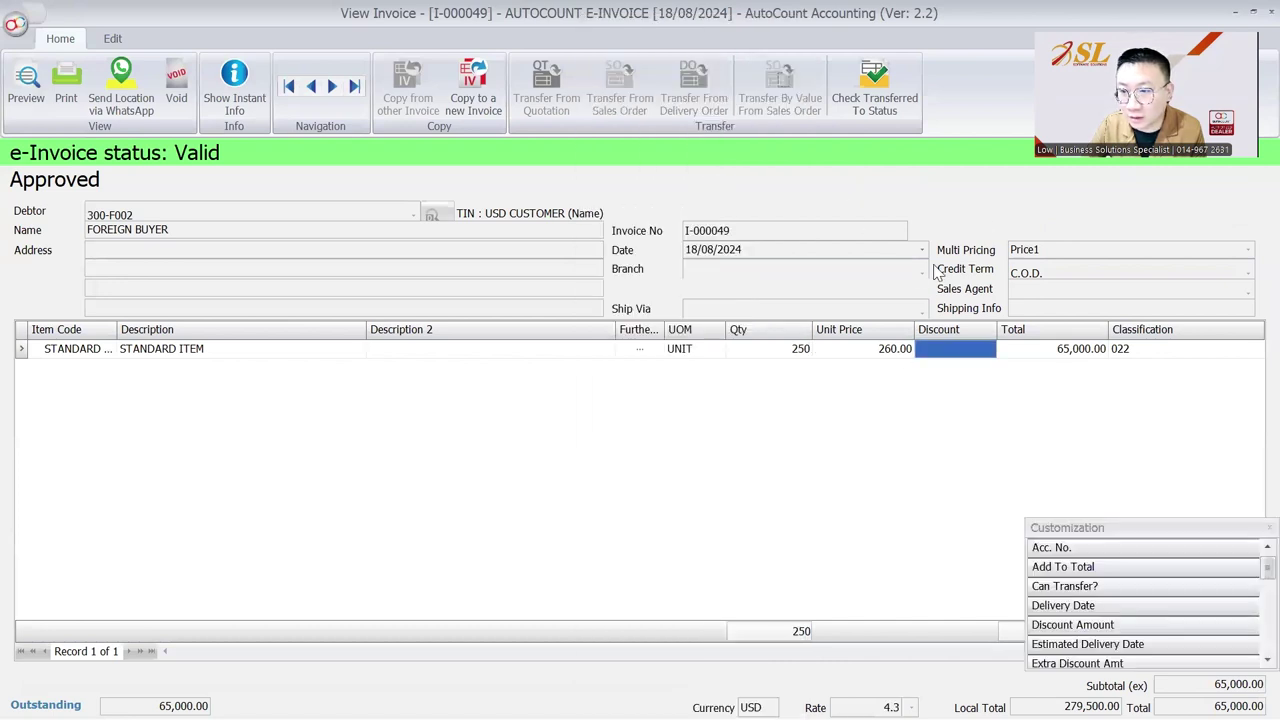
Switch the invoice form to a tabbed layout and open the Annexure tab's customs fields.
{"action": "right_click", "coordinate": [982, 220]}
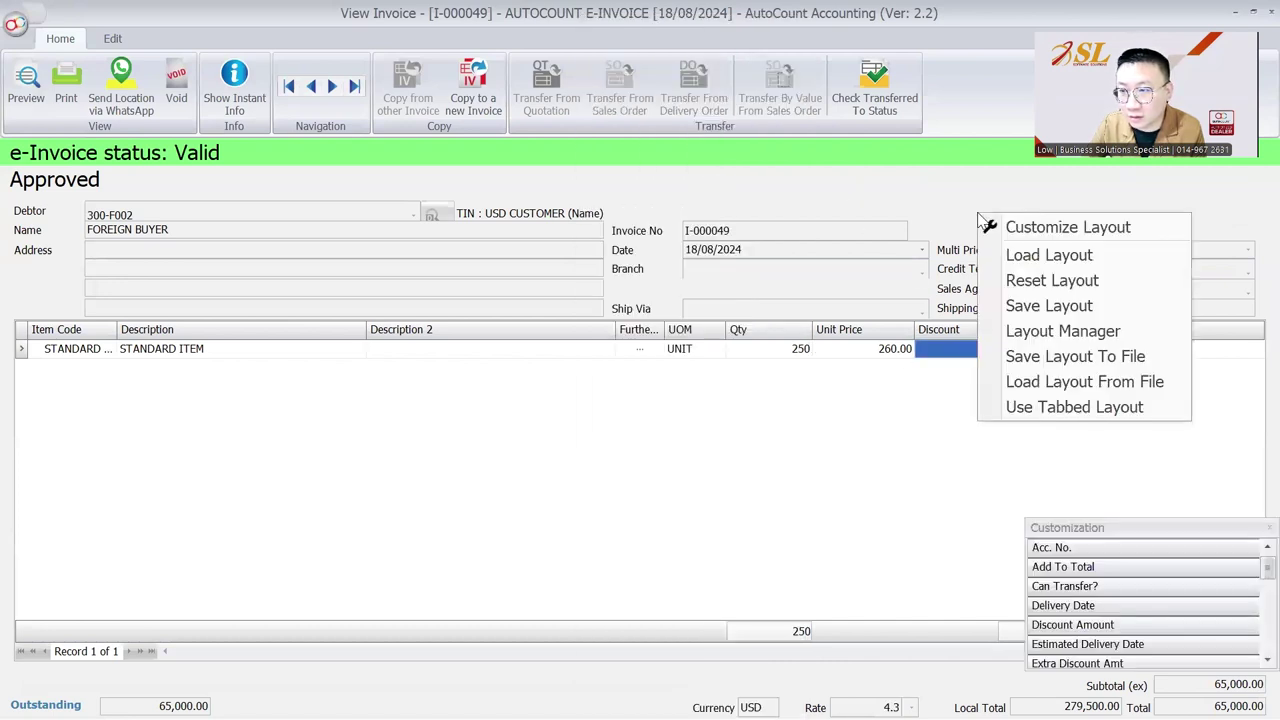
{"action": "left_click", "coordinate": [1045, 408]}
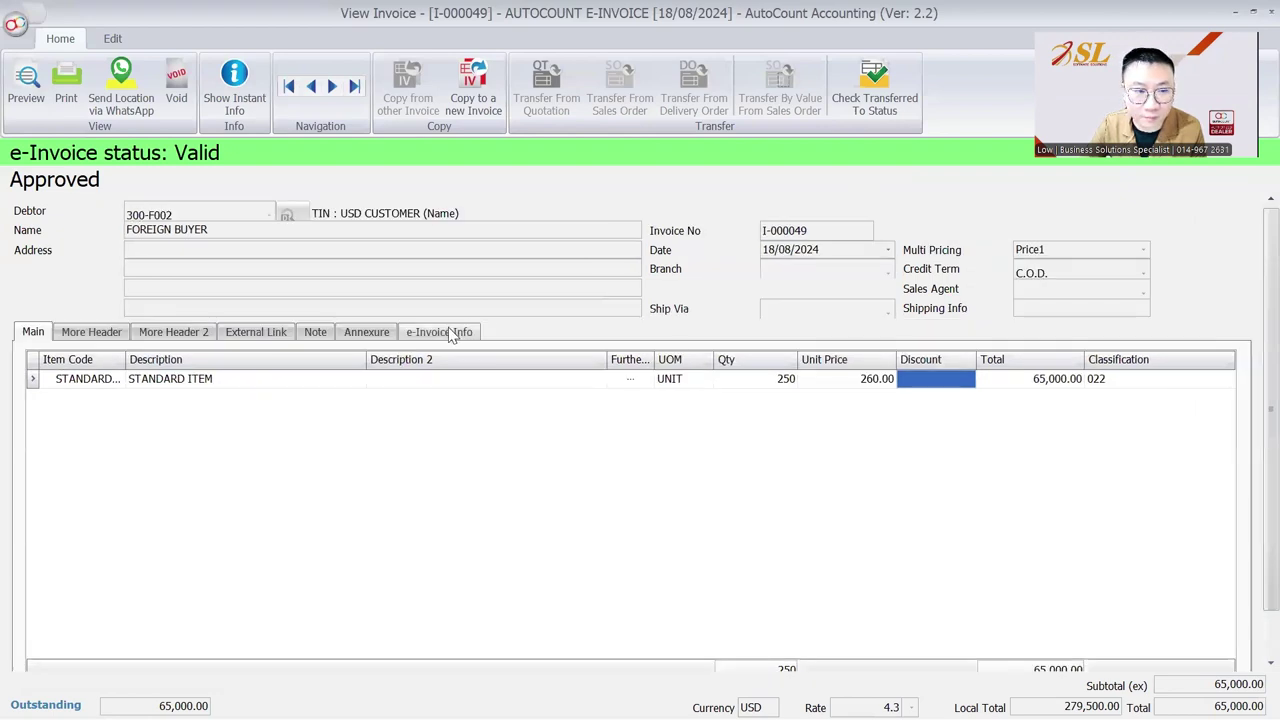
{"action": "left_click", "coordinate": [355, 336]}
{"action": "left_click", "coordinate": [288, 432]}
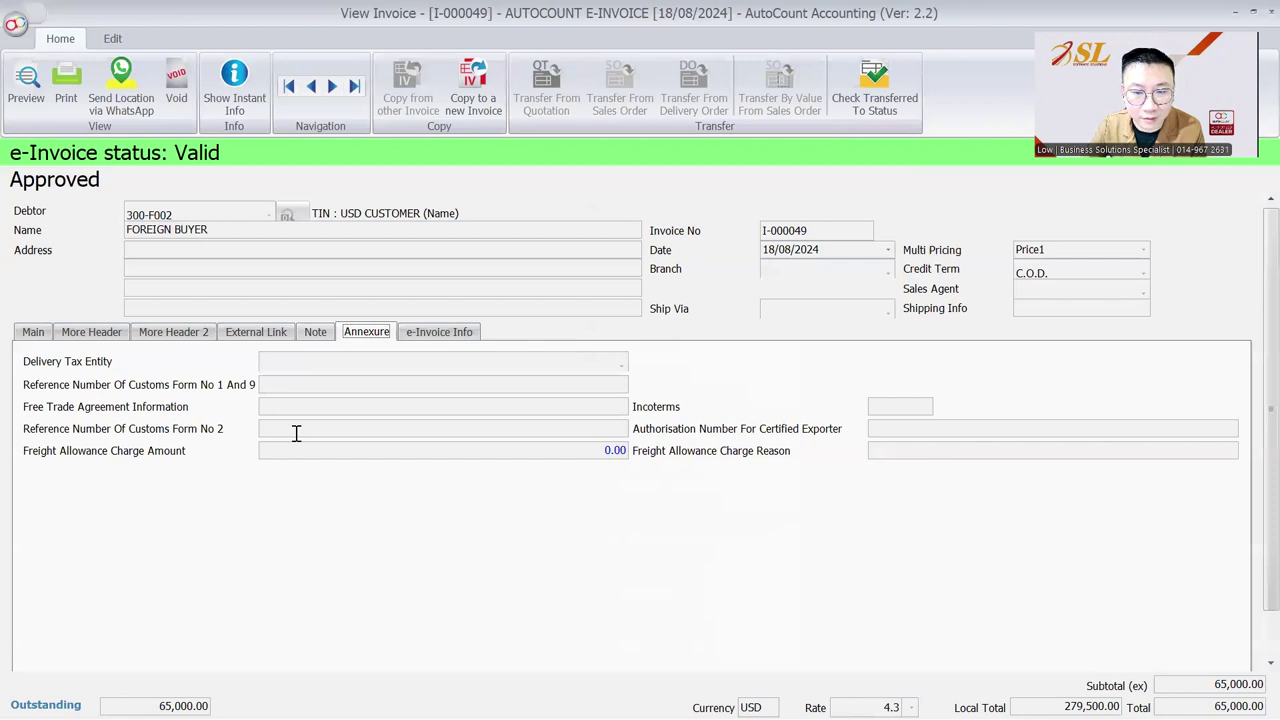